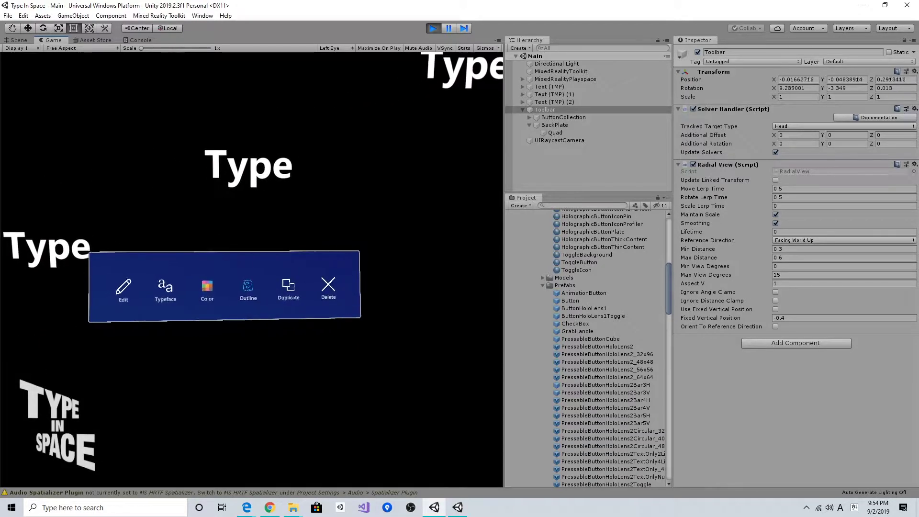
Step: Test in play mode how the toolbar follows the camera and reacts to the simulated hand, and stop playing
{"action": "key", "text": "space"}
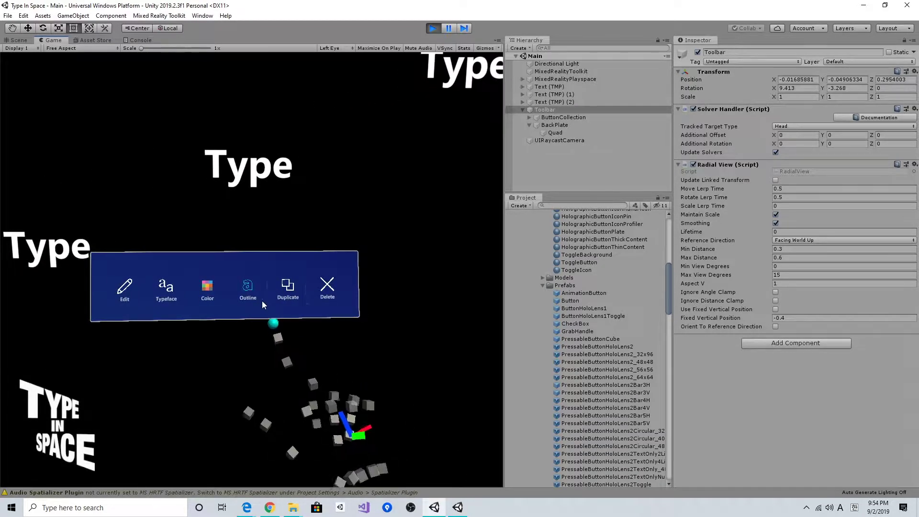
{"action": "left_click_drag", "start_coordinate": [228, 292], "coordinate": [299, 266]}
{"action": "right_click_drag", "start_coordinate": [298, 266], "coordinate": [390, 282]}
{"action": "key", "text": "s"}
{"action": "key", "text": "w"}
{"action": "key", "text": "a"}
{"action": "key", "text": "d"}
{"action": "key", "text": "d"}
{"action": "key", "text": "w"}
{"action": "key", "text": "s"}
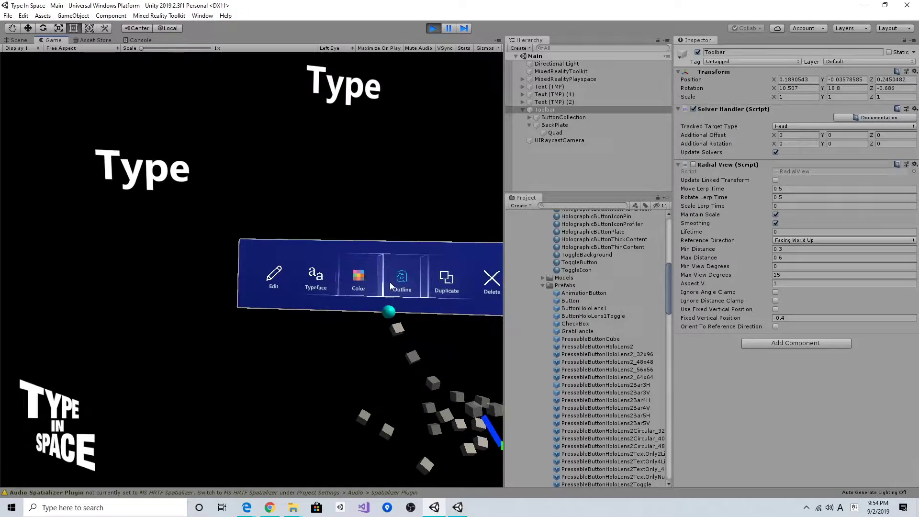
{"action": "left_click_drag", "start_coordinate": [389, 283], "coordinate": [293, 273]}
{"action": "right_click_drag", "start_coordinate": [293, 272], "coordinate": [263, 275]}
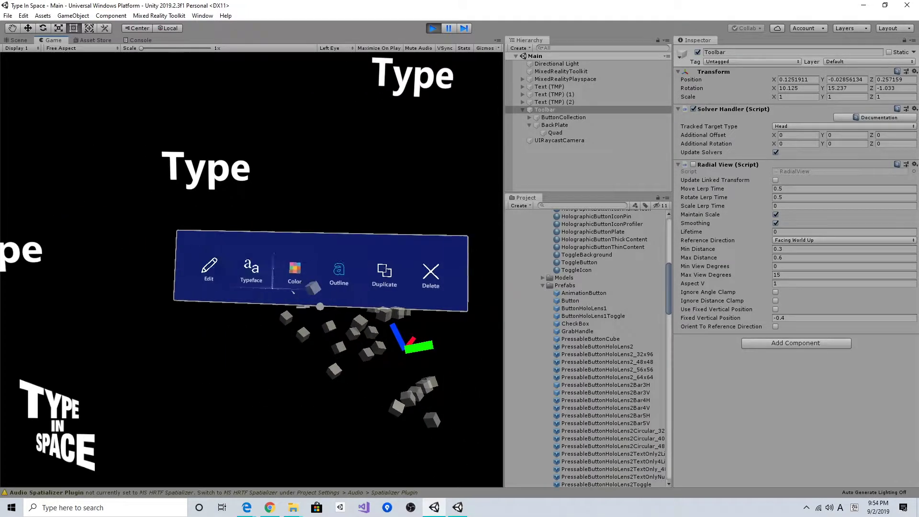
{"action": "left_click", "coordinate": [432, 28]}
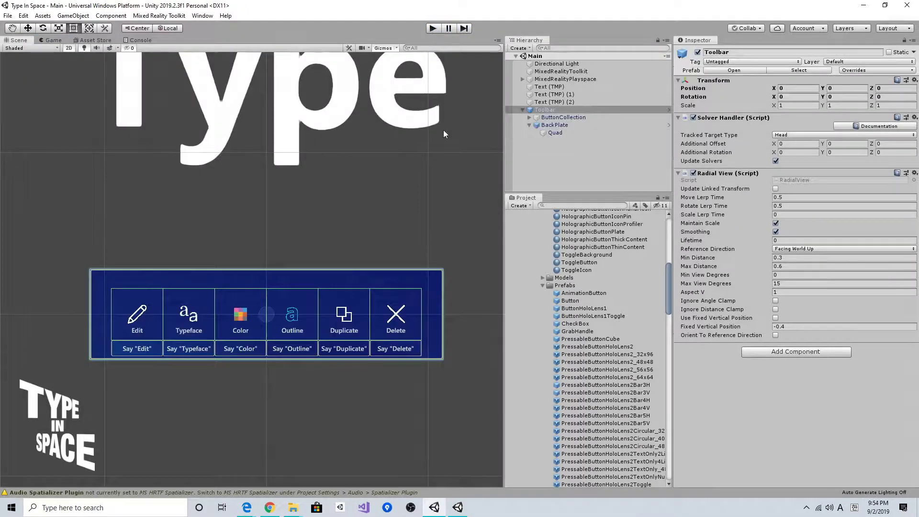
Step: Open the Toolbar prefab for editing and frame it in a flat 2D front view
{"action": "left_click", "coordinate": [555, 110]}
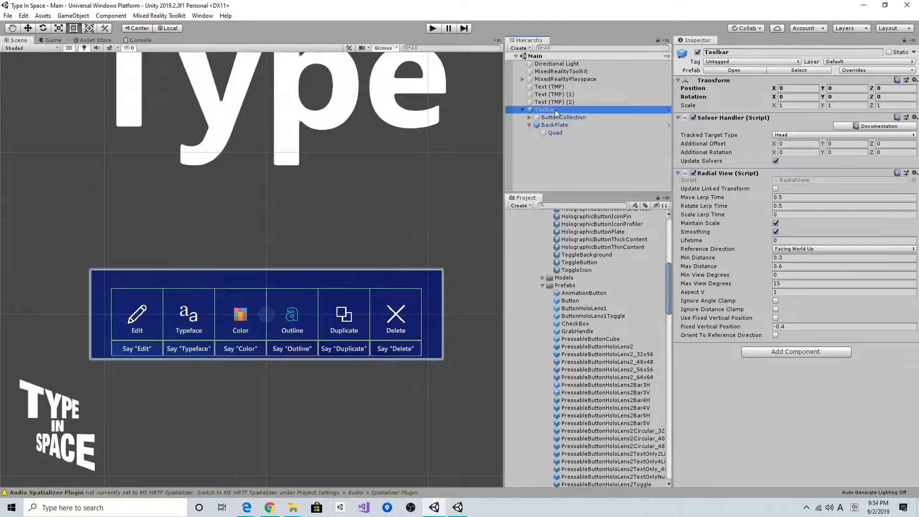
{"action": "left_click", "coordinate": [668, 111]}
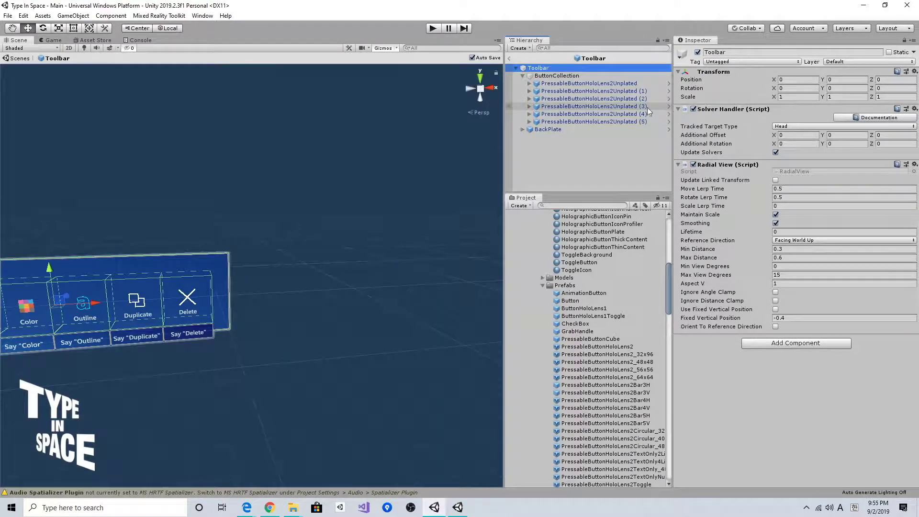
{"action": "left_click_drag", "start_coordinate": [232, 235], "coordinate": [266, 228], "text": "alt"}
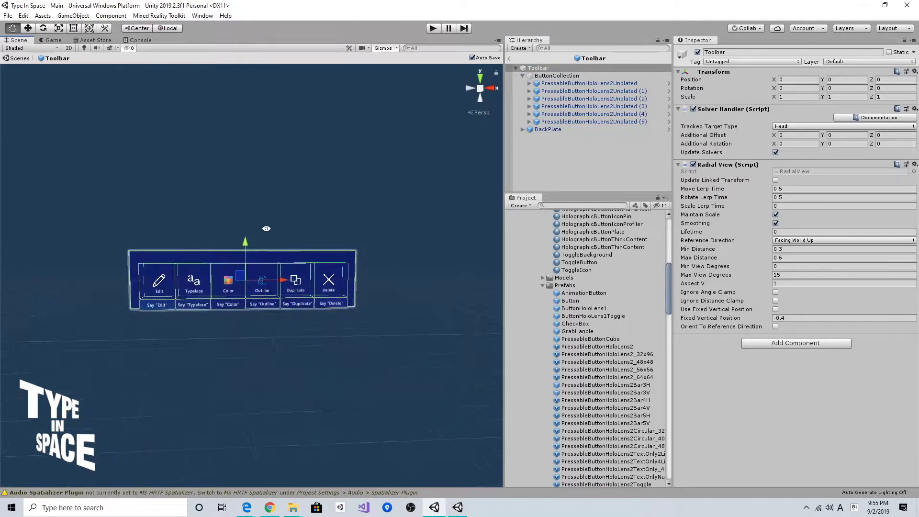
{"action": "left_click", "coordinate": [71, 50]}
{"action": "right_click_drag", "start_coordinate": [316, 397], "coordinate": [367, 322], "text": "alt"}
{"action": "middle_click_drag", "start_coordinate": [367, 322], "coordinate": [330, 325]}
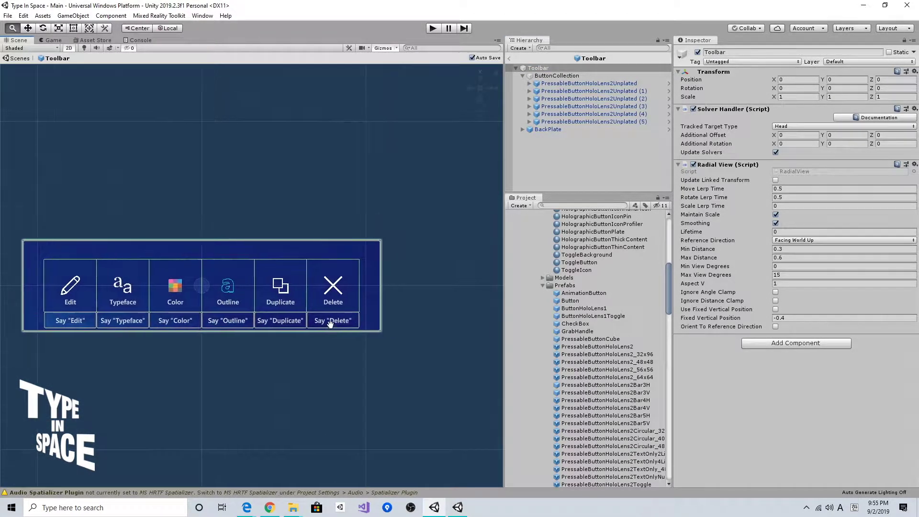
{"action": "right_click_drag", "start_coordinate": [330, 324], "coordinate": [530, 248], "text": "alt"}
Step: Add the PressableButtonHoloLens2Toggle prefab to the Toolbar and place it just right of the backplate at about X 0.129, Y 0.012
{"action": "scroll", "coordinate": [668, 274], "scroll_direction": "up", "scroll_amount": 3}
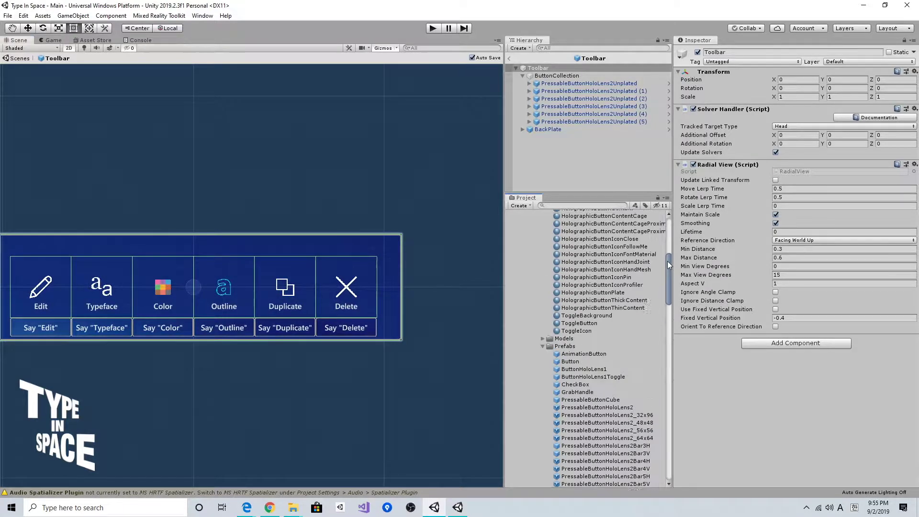
{"action": "left_click", "coordinate": [564, 205]}
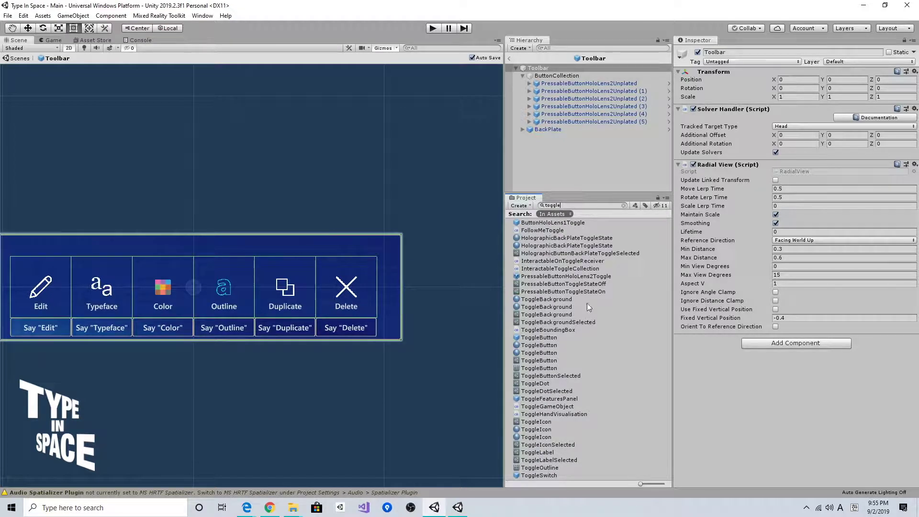
{"action": "left_click", "coordinate": [579, 276]}
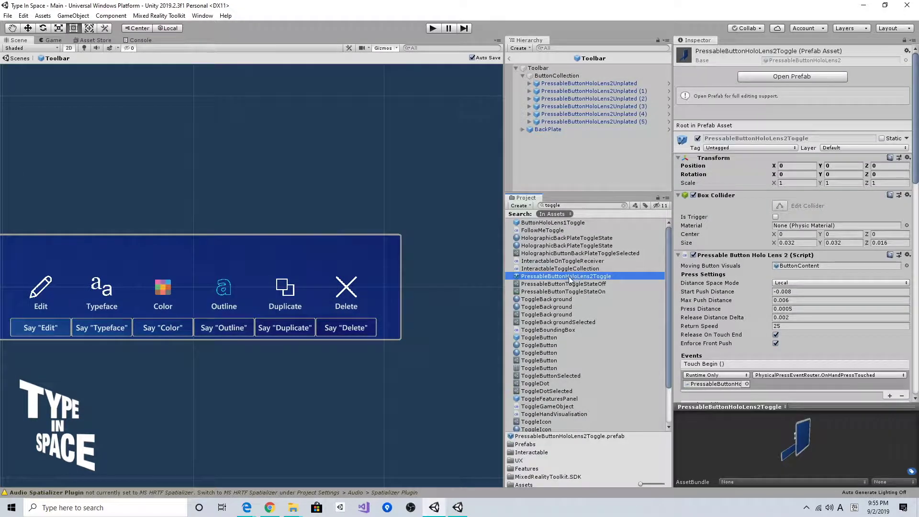
{"action": "left_click_drag", "start_coordinate": [570, 191], "coordinate": [553, 168]}
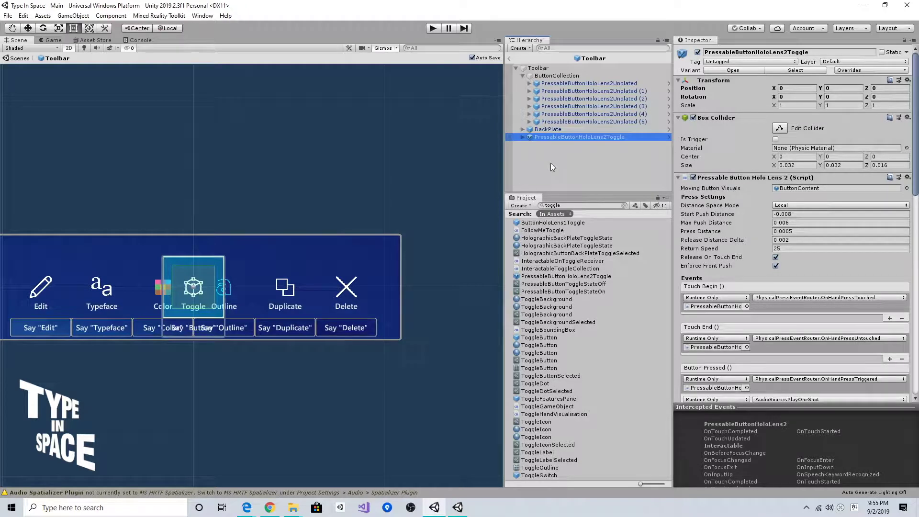
{"action": "key", "text": "w"}
{"action": "left_click_drag", "start_coordinate": [185, 280], "coordinate": [444, 270]}
{"action": "left_click", "coordinate": [588, 162]}
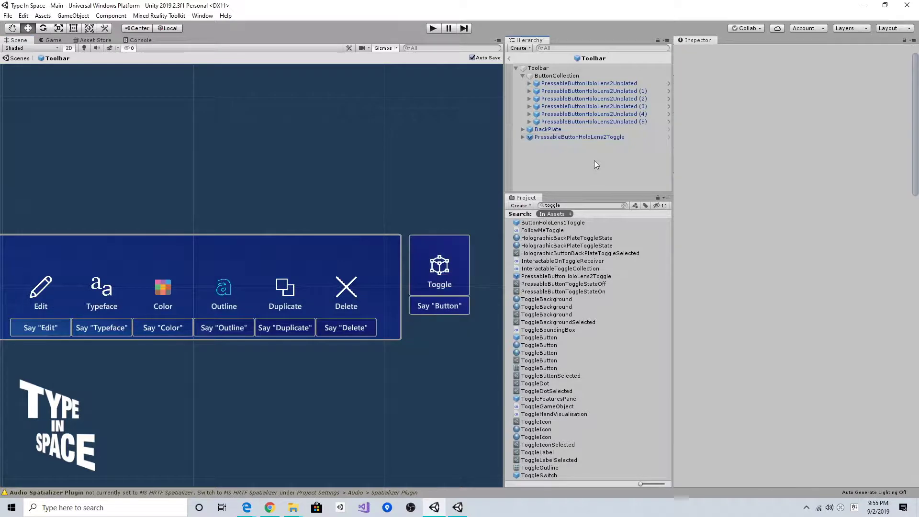
Step: Scale the toggle button to 0.7 in X and Y and move it to line up with the backplate's top edge
{"action": "left_click", "coordinate": [601, 137]}
{"action": "left_click", "coordinate": [522, 137]}
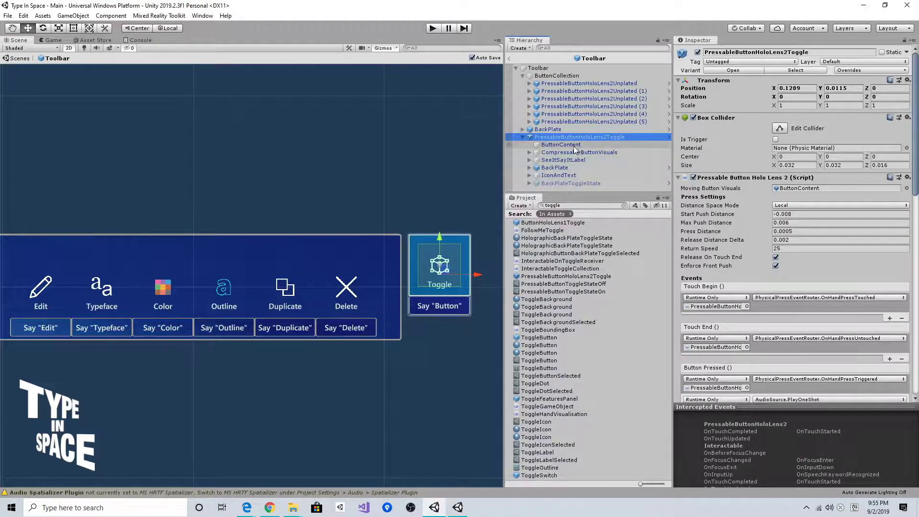
{"action": "left_click", "coordinate": [559, 145]}
{"action": "left_click", "coordinate": [561, 137]}
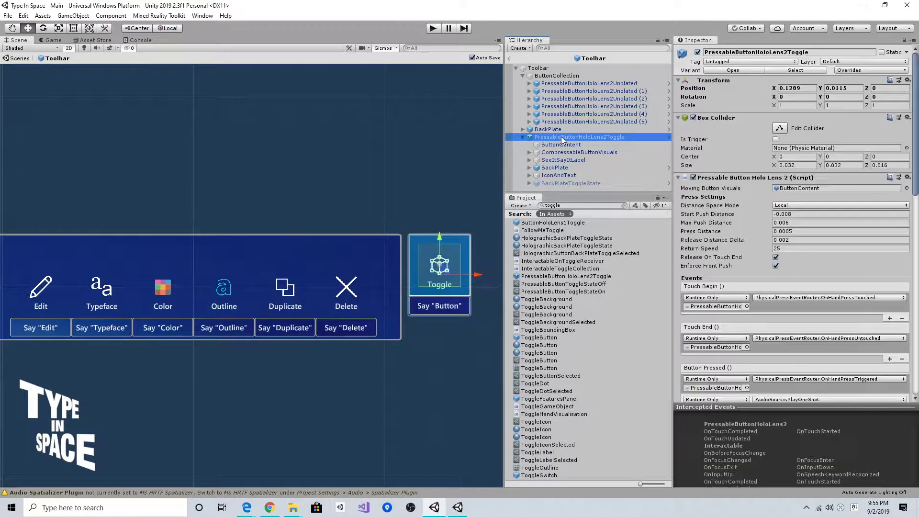
{"action": "left_click", "coordinate": [796, 106]}
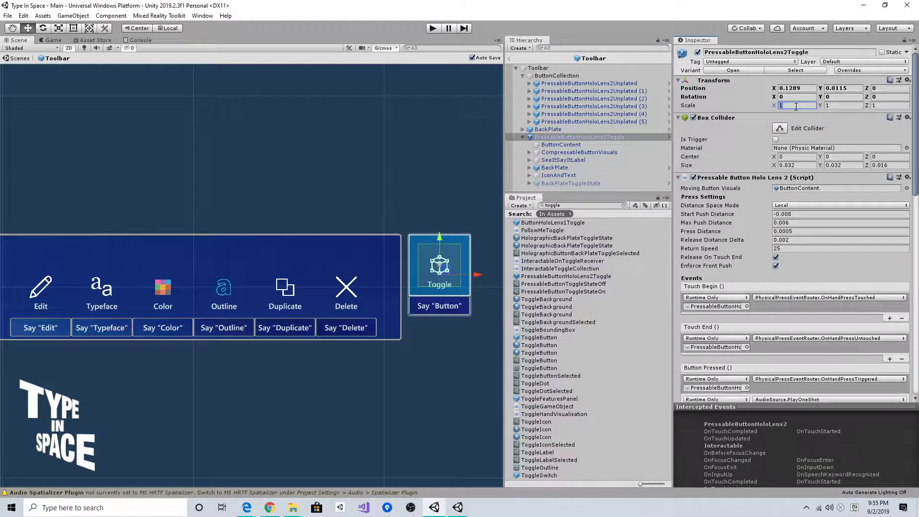
{"action": "type", "text": "0.7"}
{"action": "key", "text": "Tab"}
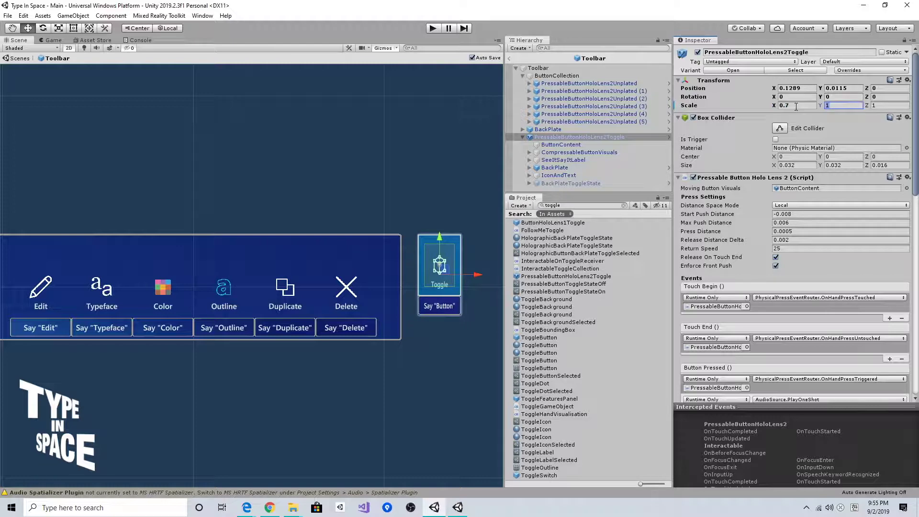
{"action": "type", "text": "0.7"}
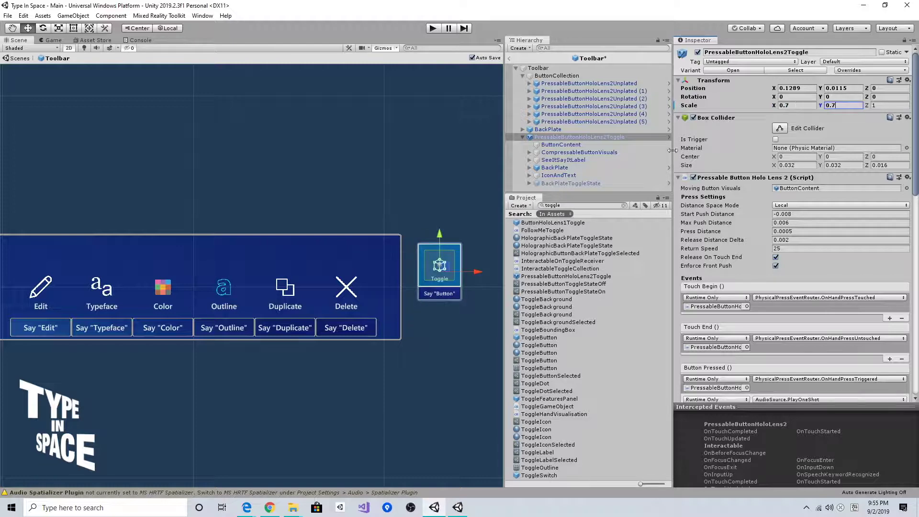
{"action": "left_click", "coordinate": [573, 138]}
{"action": "mouse_move", "coordinate": [452, 260]}
{"action": "left_mouse_down"}
{"action": "mouse_move", "coordinate": [441, 248]}
{"action": "mouse_move", "coordinate": [440, 258]}
{"action": "left_mouse_up"}
Step: Deactivate the toggle button's SeeItSayItLabel and the TextMeshPro label under IconAndText
{"action": "left_click", "coordinate": [553, 176]}
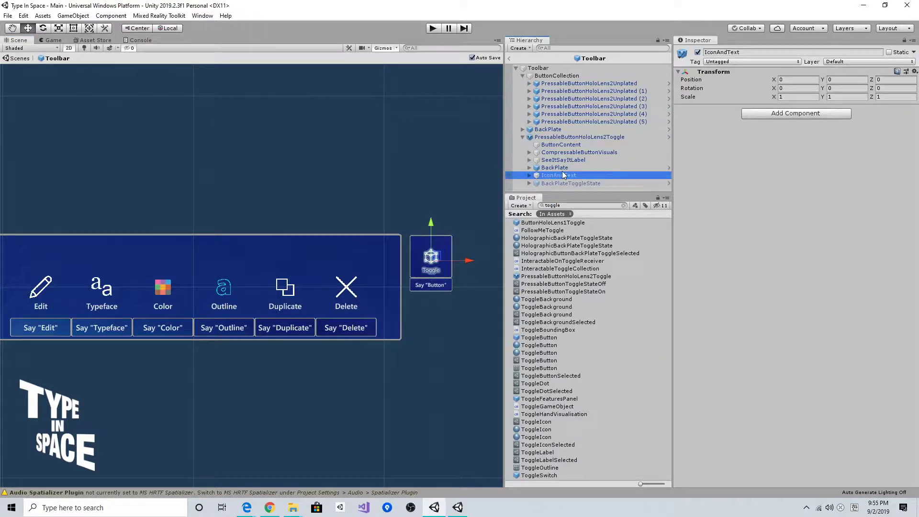
{"action": "left_click", "coordinate": [529, 175]}
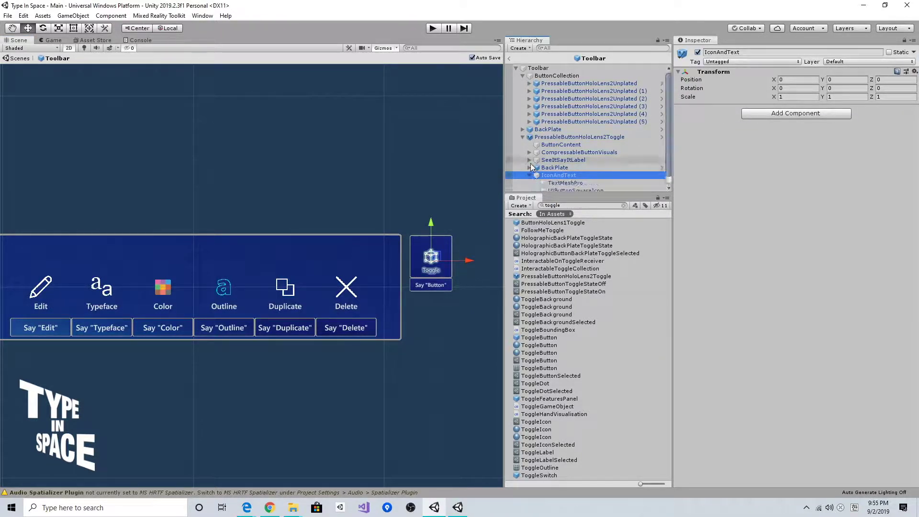
{"action": "left_click", "coordinate": [529, 160]}
{"action": "left_click", "coordinate": [565, 160]}
{"action": "left_click", "coordinate": [697, 53]}
{"action": "left_click", "coordinate": [698, 53]}
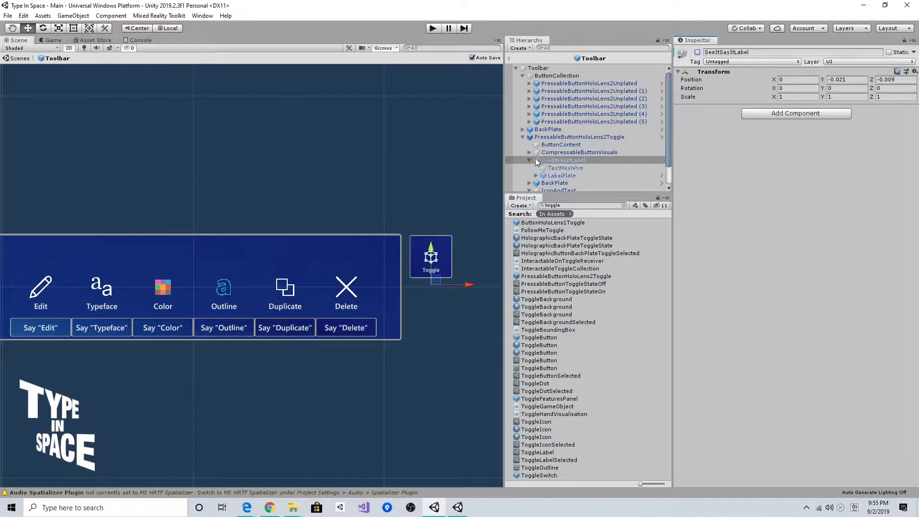
{"action": "left_click", "coordinate": [530, 159]}
{"action": "scroll", "coordinate": [554, 177], "scroll_direction": "down", "scroll_amount": 1}
{"action": "left_click", "coordinate": [554, 174]}
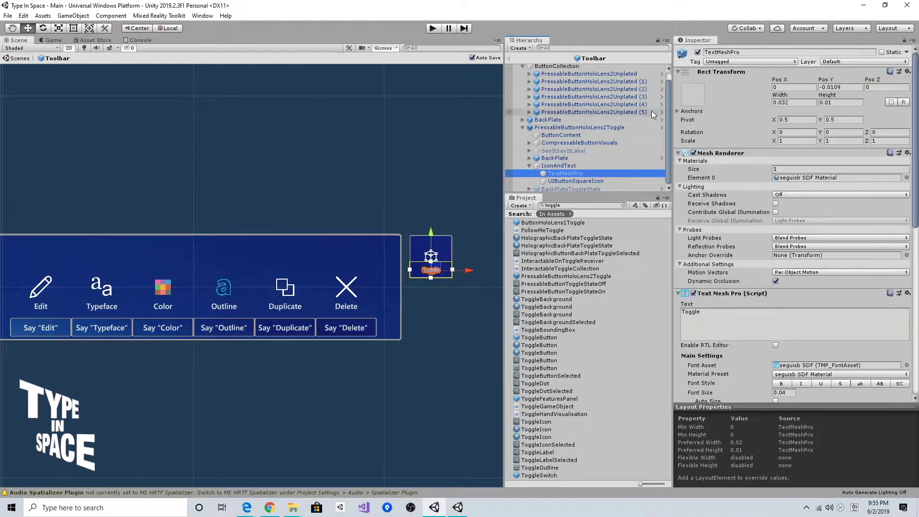
{"action": "left_click", "coordinate": [698, 52]}
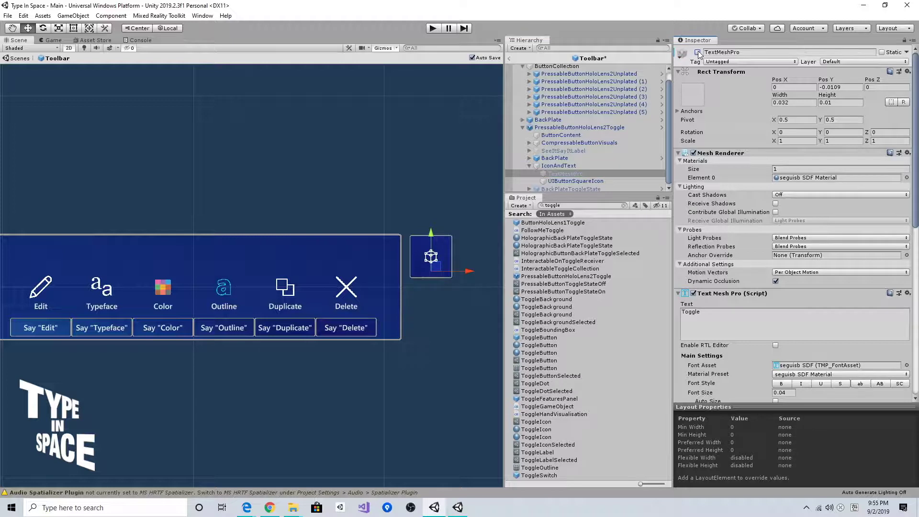
Step: Assign the HolographicButtonIconPin material to the toggle button's UIButtonSquareIcon and open that material's settings
{"action": "left_click", "coordinate": [590, 182]}
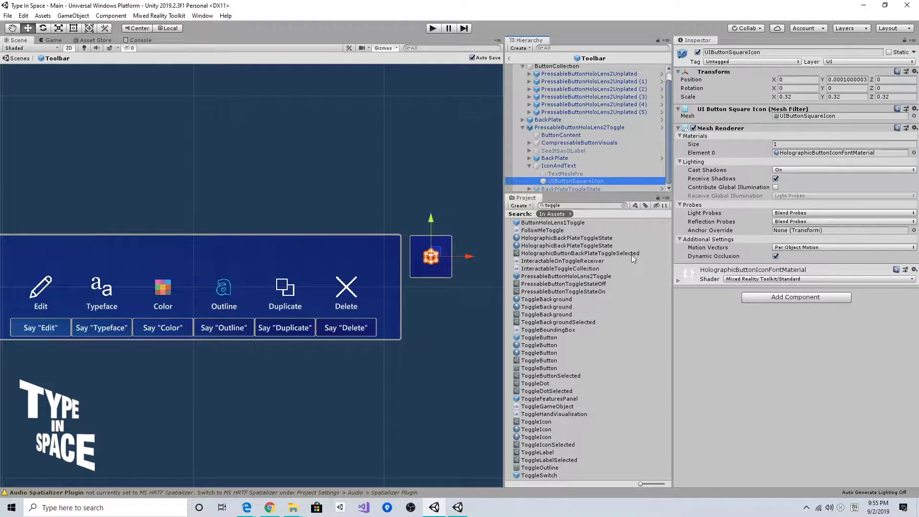
{"action": "left_click", "coordinate": [625, 205]}
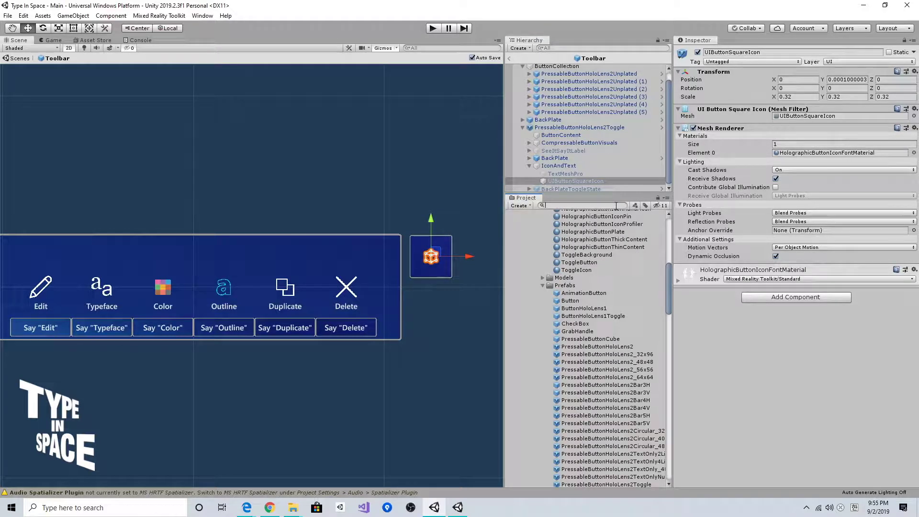
{"action": "scroll", "coordinate": [590, 398], "scroll_direction": "down", "scroll_amount": 5}
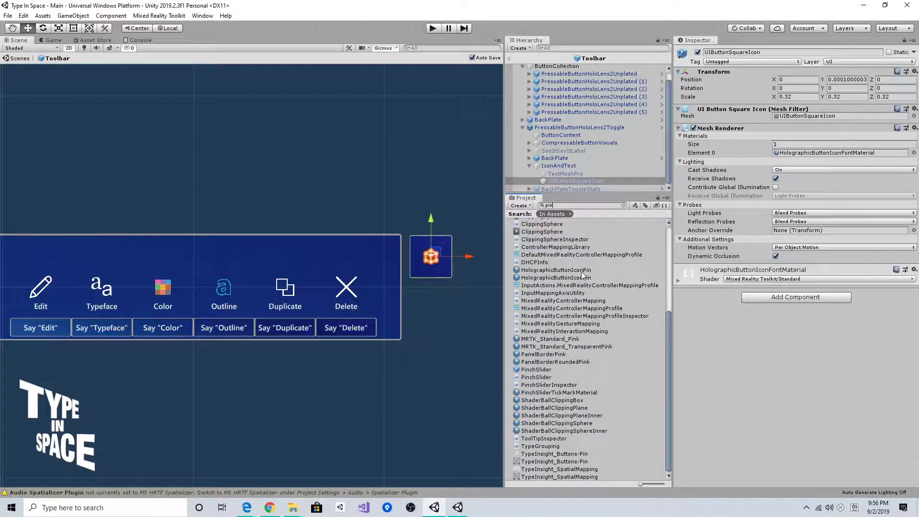
{"action": "left_click_drag", "start_coordinate": [579, 279], "coordinate": [804, 157]}
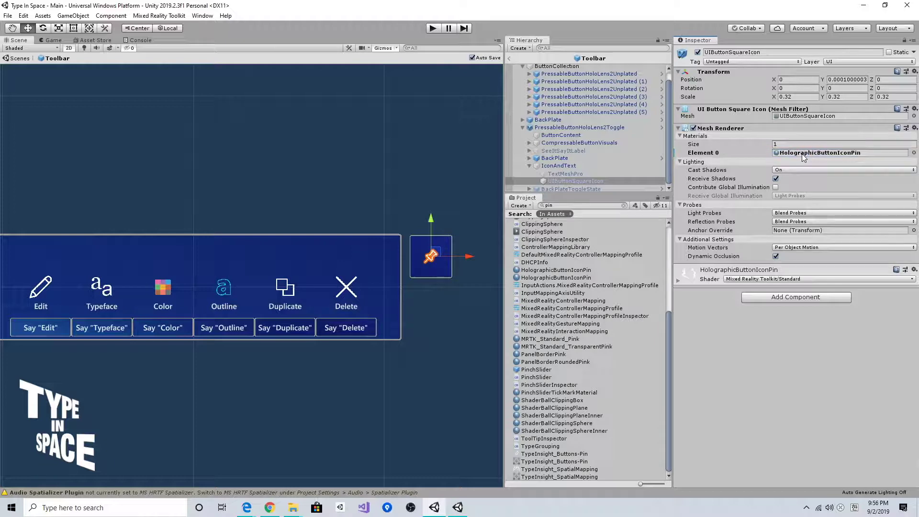
{"action": "left_click", "coordinate": [802, 153]}
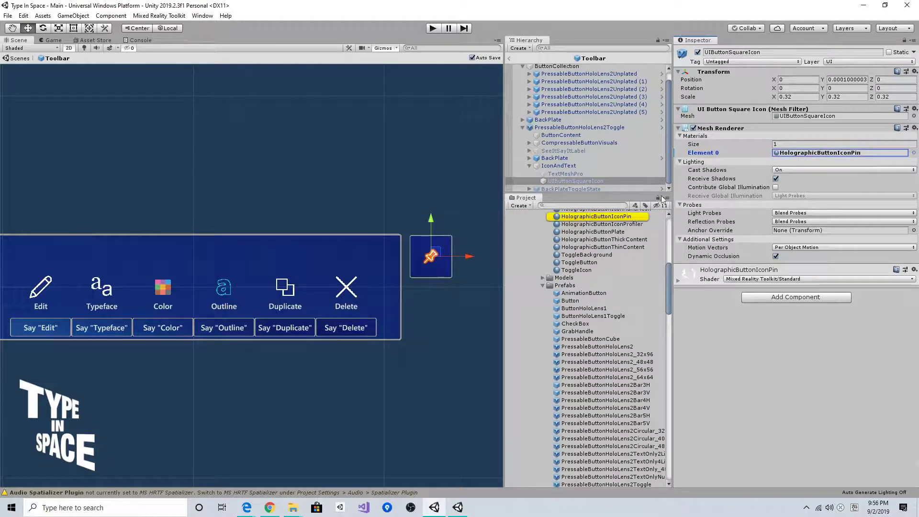
{"action": "left_click", "coordinate": [617, 217]}
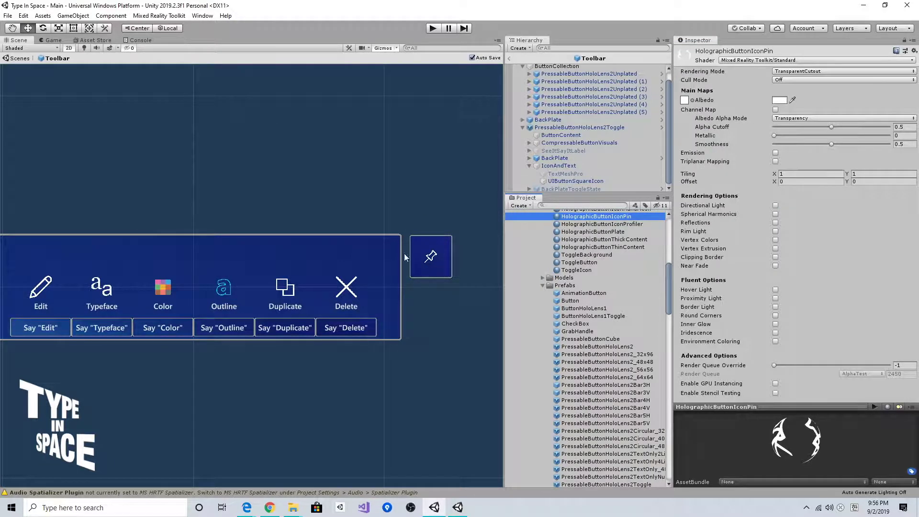
Step: Inspect the toolbar and its pin button from a 3D angle and return to the Main scene
{"action": "left_click", "coordinate": [71, 50]}
{"action": "left_click_drag", "start_coordinate": [210, 178], "coordinate": [256, 183], "text": "alt"}
{"action": "right_click_drag", "start_coordinate": [256, 183], "coordinate": [224, 175], "text": "alt"}
{"action": "left_click_drag", "start_coordinate": [224, 175], "coordinate": [201, 152], "text": "alt"}
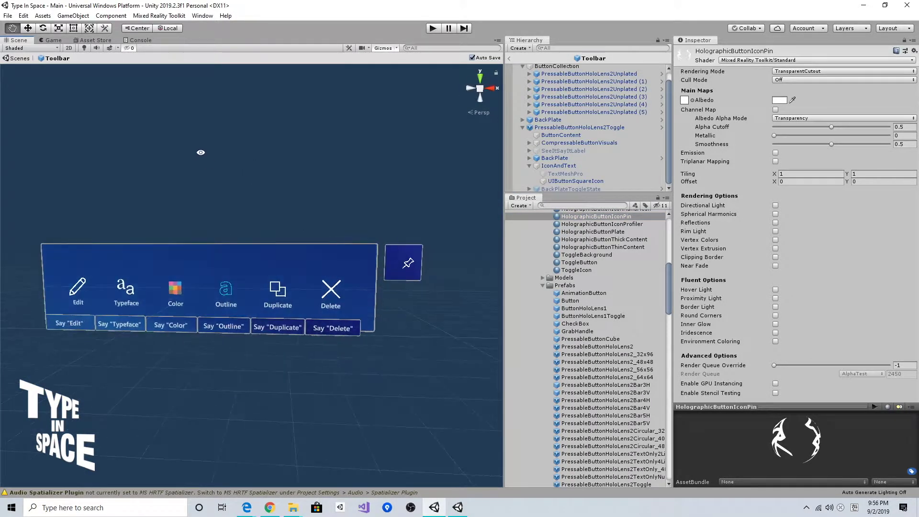
{"action": "left_click", "coordinate": [14, 59]}
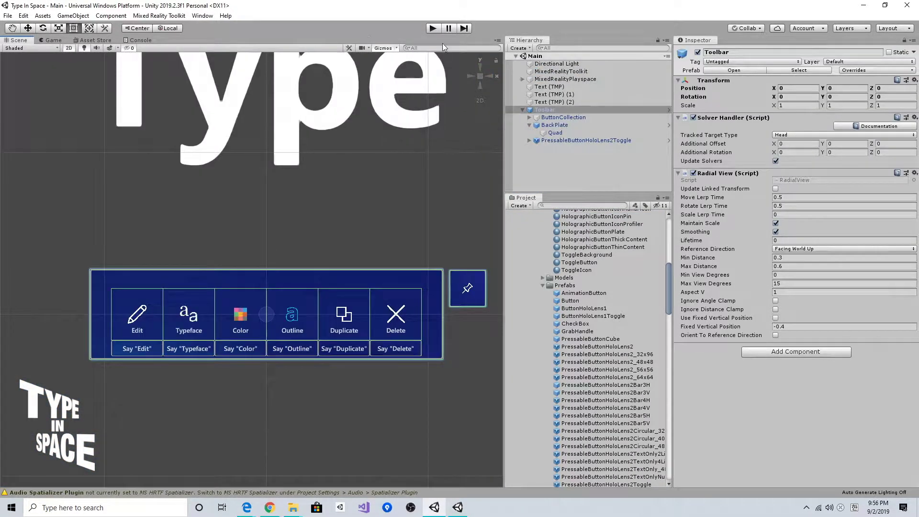
Step: Run the scene in play mode and push the toolbar's pin toggle button repeatedly with the simulated hand
{"action": "left_click", "coordinate": [435, 30]}
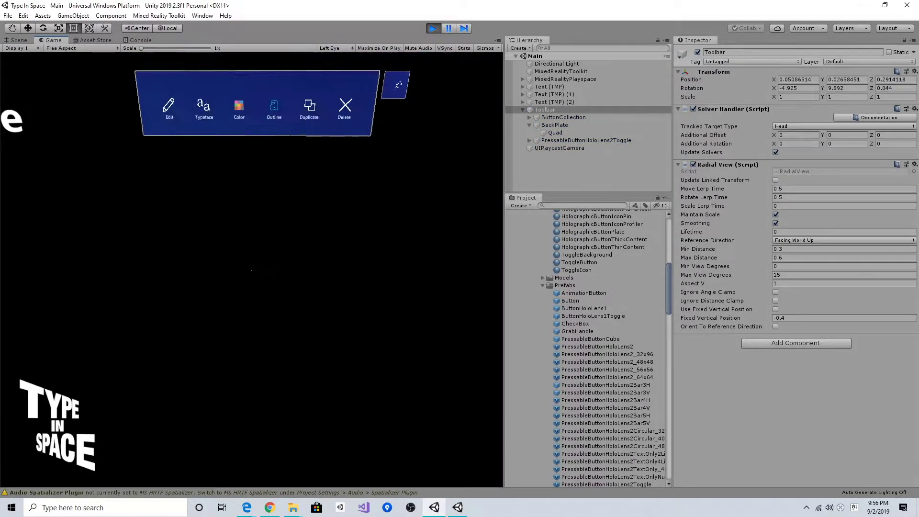
{"action": "right_click_drag", "start_coordinate": [252, 270], "coordinate": [395, 239]}
{"action": "key", "text": "space"}
{"action": "key", "text": "w"}
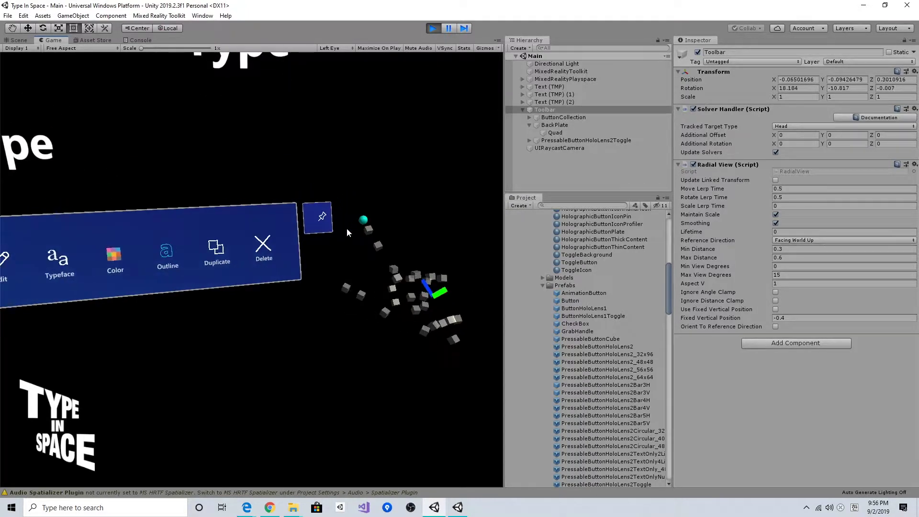
{"action": "scroll", "coordinate": [277, 234], "scroll_direction": "down", "scroll_amount": 5}
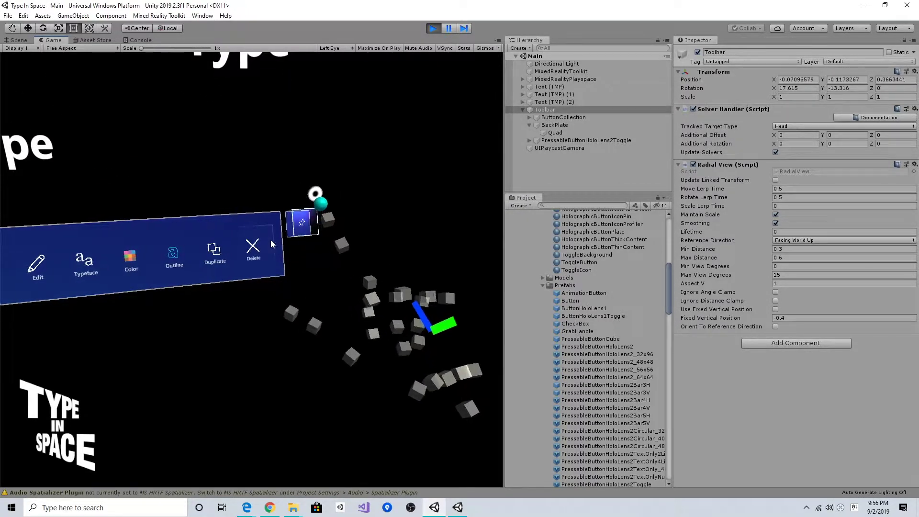
{"action": "scroll", "coordinate": [269, 250], "scroll_direction": "up", "scroll_amount": 2}
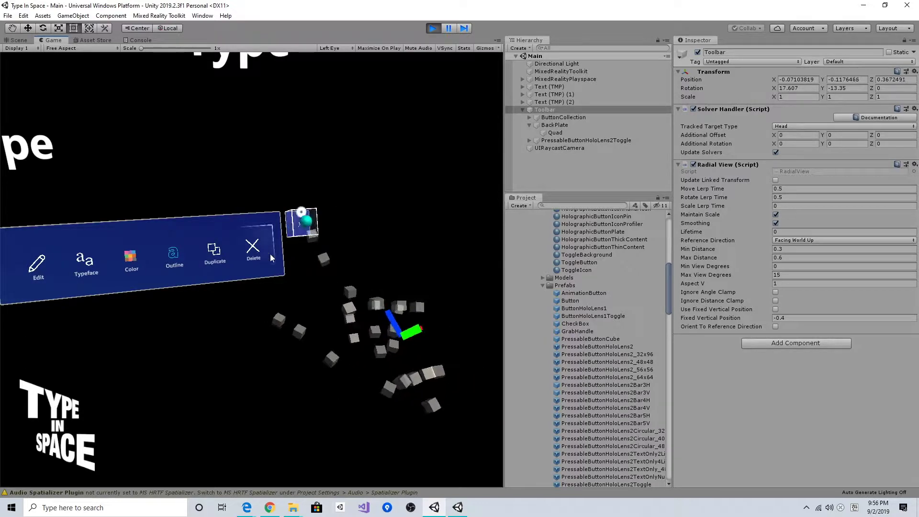
{"action": "scroll", "coordinate": [270, 255], "scroll_direction": "down", "scroll_amount": 2}
{"action": "scroll", "coordinate": [268, 253], "scroll_direction": "up", "scroll_amount": 3}
{"action": "scroll", "coordinate": [287, 255], "scroll_direction": "down", "scroll_amount": 3}
Step: Check the toggle button's on and off states from another angle and stop play mode
{"action": "right_click_drag", "start_coordinate": [372, 264], "coordinate": [327, 279]}
{"action": "scroll", "coordinate": [328, 285], "scroll_direction": "down", "scroll_amount": 3}
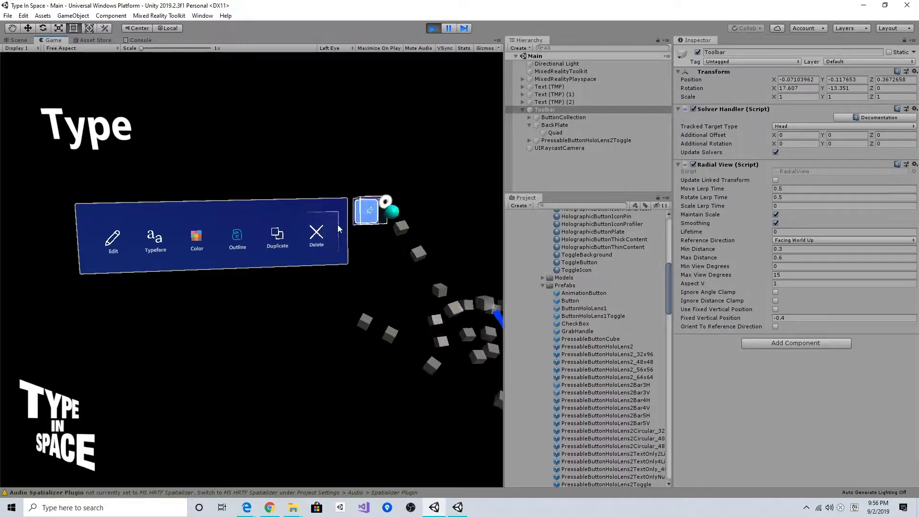
{"action": "scroll", "coordinate": [340, 222], "scroll_direction": "up", "scroll_amount": 3}
{"action": "right_click_drag", "start_coordinate": [341, 222], "coordinate": [382, 263]}
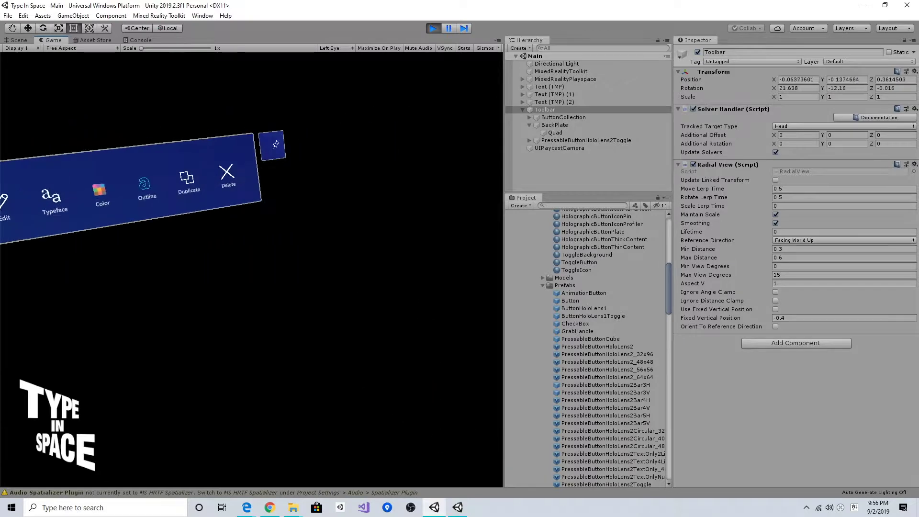
{"action": "left_click", "coordinate": [433, 29]}
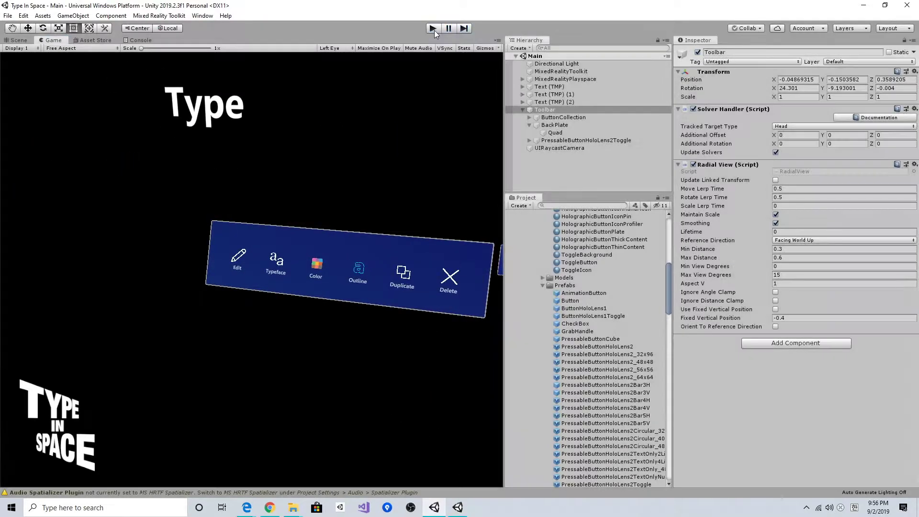
Step: In the Toolbar prefab, search the project assets for "follow" and select the FollowMeToggle script
{"action": "left_click", "coordinate": [570, 140]}
{"action": "left_click", "coordinate": [529, 141]}
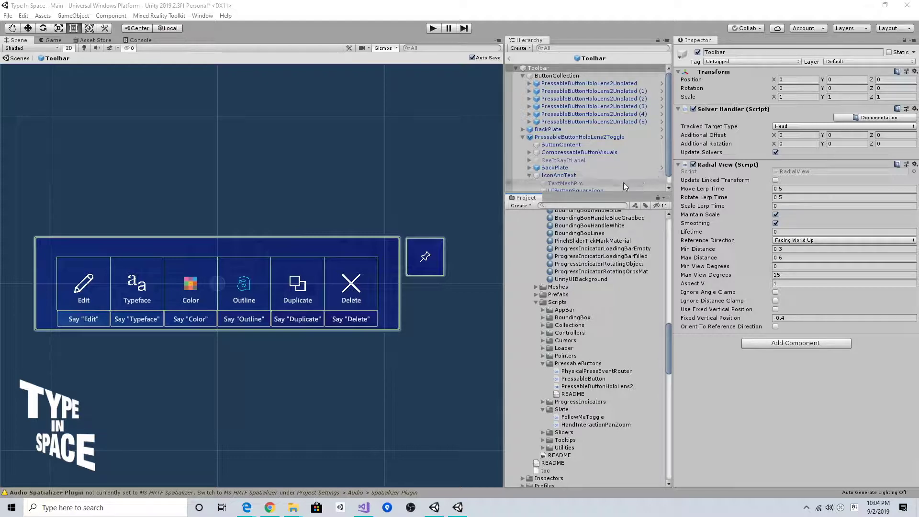
{"action": "scroll", "coordinate": [591, 147], "scroll_direction": "down", "scroll_amount": 2}
{"action": "scroll", "coordinate": [599, 172], "scroll_direction": "up", "scroll_amount": 2}
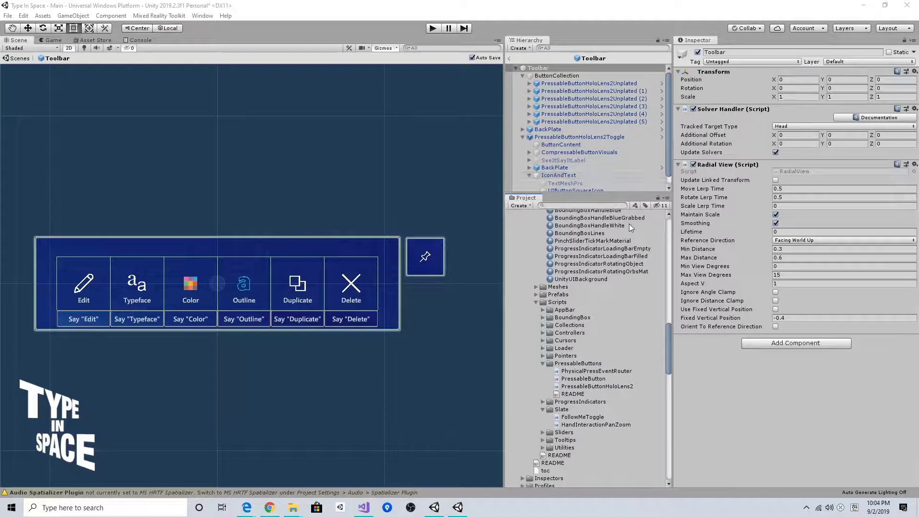
{"action": "mouse_move", "coordinate": [668, 337]}
{"action": "left_mouse_down"}
{"action": "mouse_move", "coordinate": [670, 306]}
{"action": "mouse_move", "coordinate": [669, 359]}
{"action": "mouse_move", "coordinate": [665, 332]}
{"action": "left_mouse_up"}
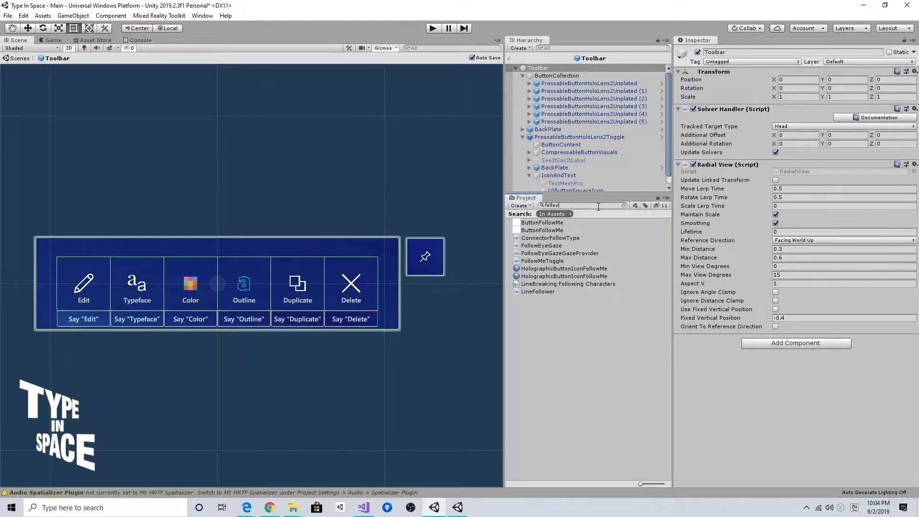
{"action": "left_click", "coordinate": [546, 263]}
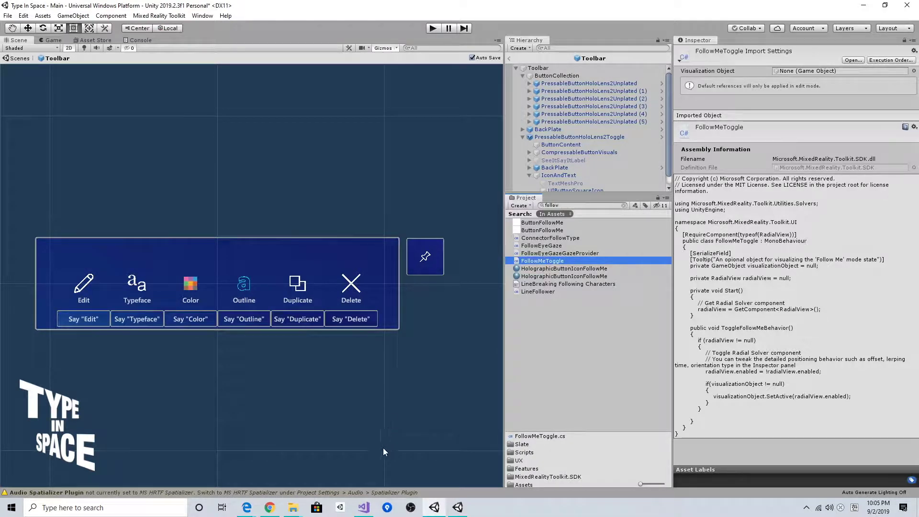
Step: Switch to Visual Studio and examine how FollowMeToggle.cs gets the RadialView component and toggles its enabled state
{"action": "left_click", "coordinate": [363, 508]}
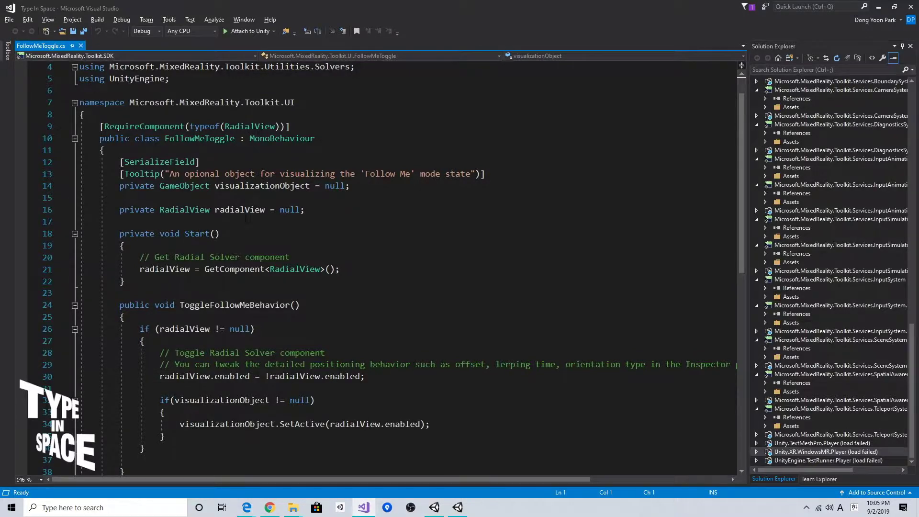
{"action": "scroll", "coordinate": [246, 218], "scroll_direction": "down", "scroll_amount": 1}
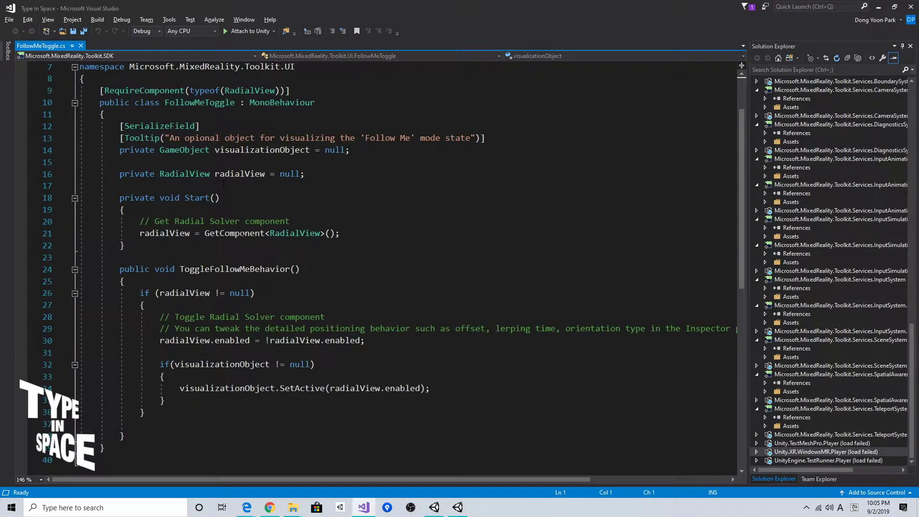
{"action": "double_click", "coordinate": [287, 232]}
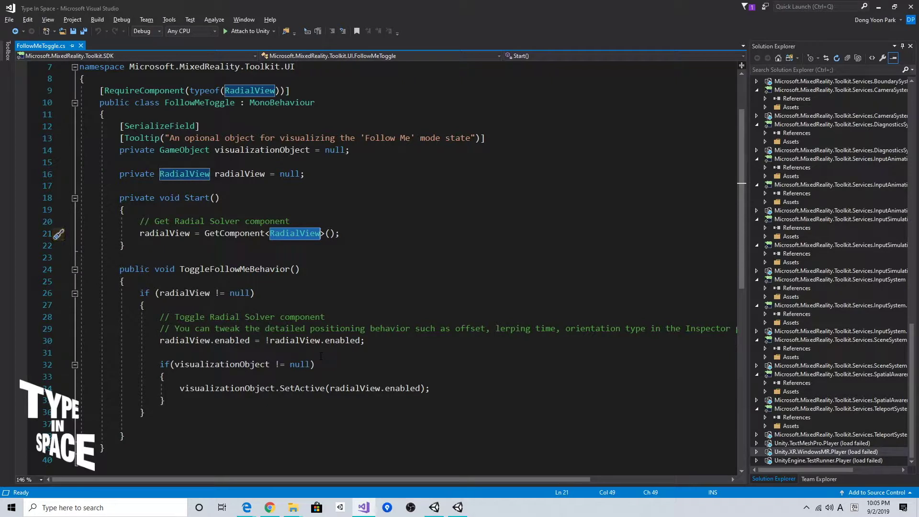
{"action": "triple_click", "coordinate": [316, 341]}
{"action": "left_click", "coordinate": [294, 341]}
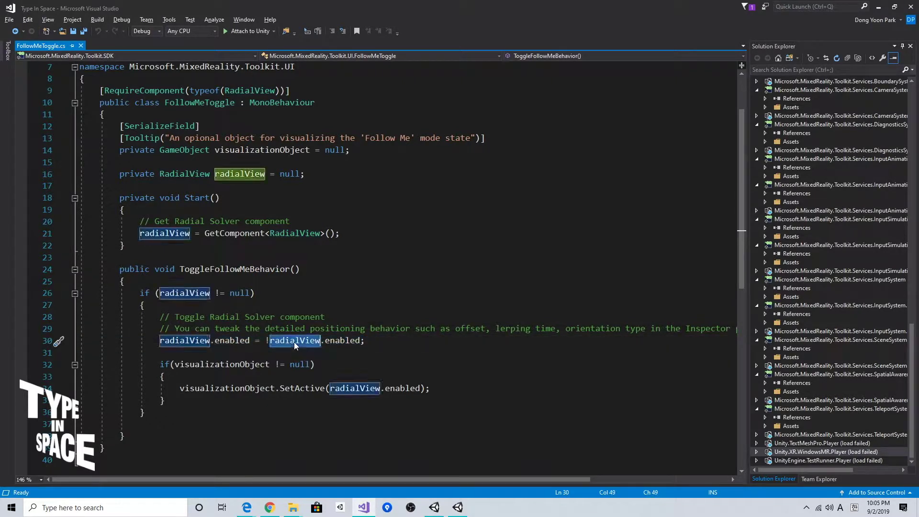
{"action": "triple_click", "coordinate": [266, 340]}
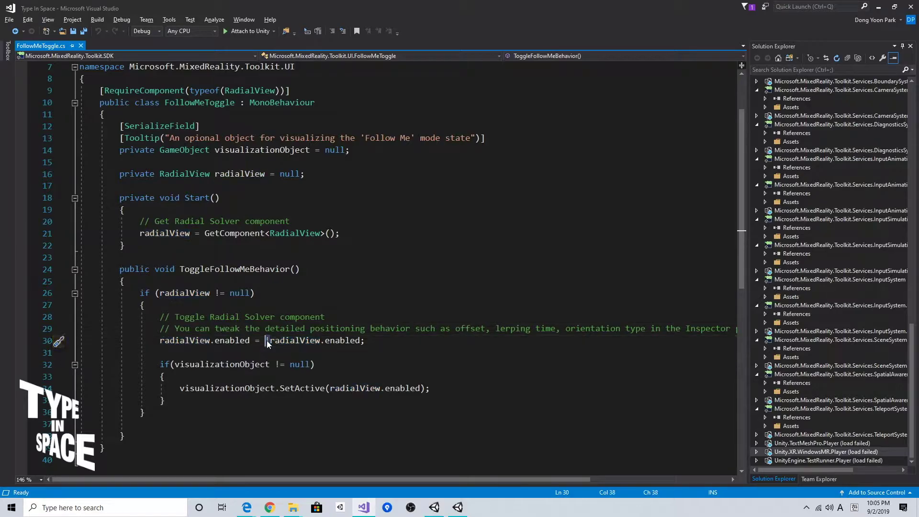
Step: Return to Unity and add the FollowMeToggle script to the root Toolbar object
{"action": "key", "text": "alt+Tab"}
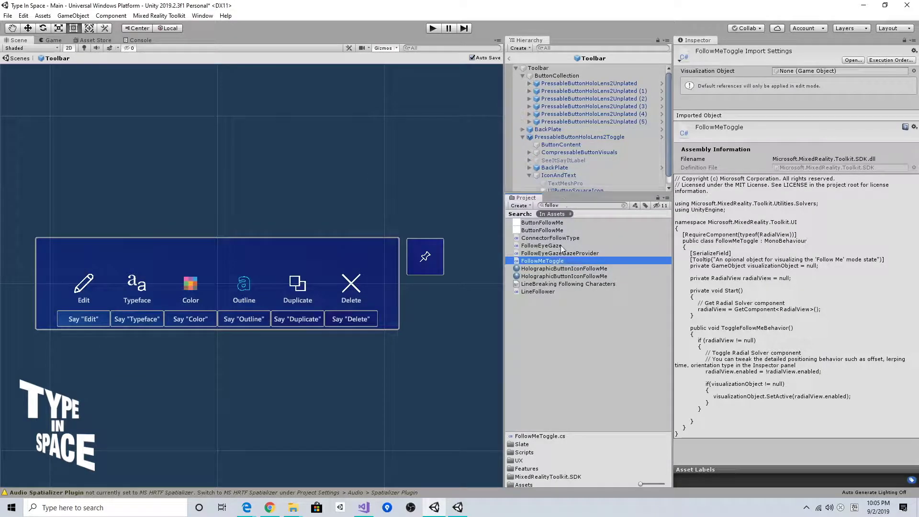
{"action": "left_click_drag", "start_coordinate": [559, 261], "coordinate": [538, 70]}
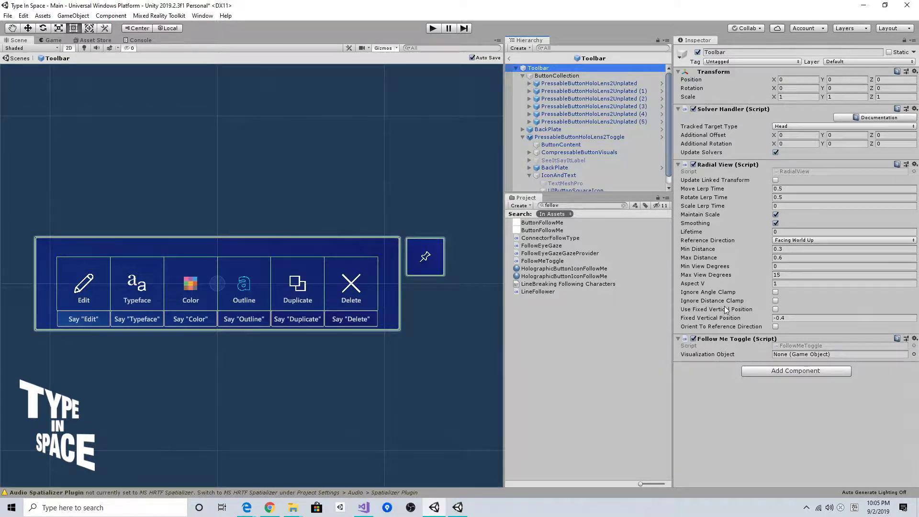
Step: Set the pin toggle button's Interactable OnClick event to call FollowMeToggle.ToggleFollowMeBehavior on the Toolbar object
{"action": "scroll", "coordinate": [589, 149], "scroll_direction": "down", "scroll_amount": 1}
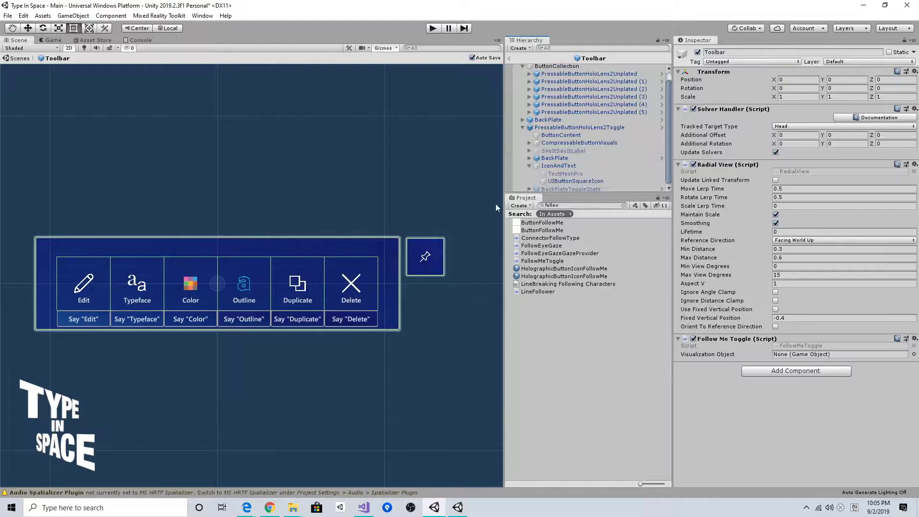
{"action": "left_click", "coordinate": [440, 243]}
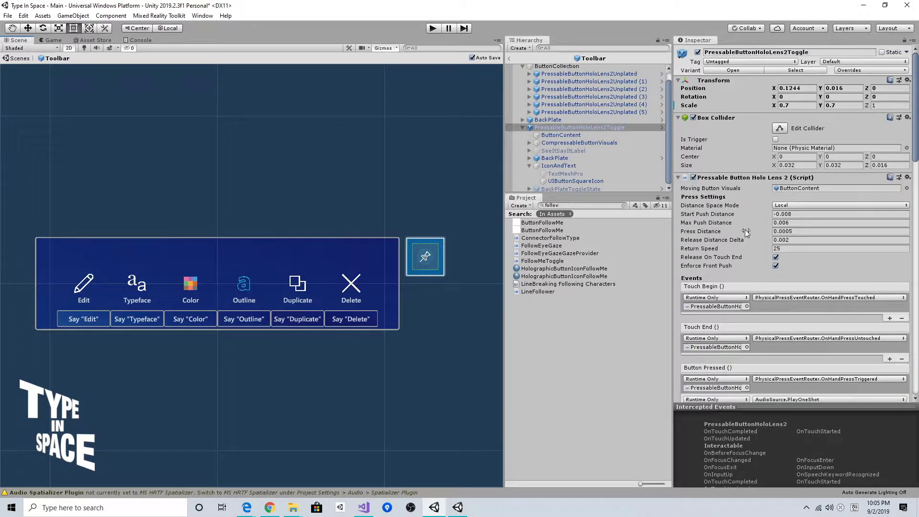
{"action": "scroll", "coordinate": [745, 231], "scroll_direction": "down", "scroll_amount": 15}
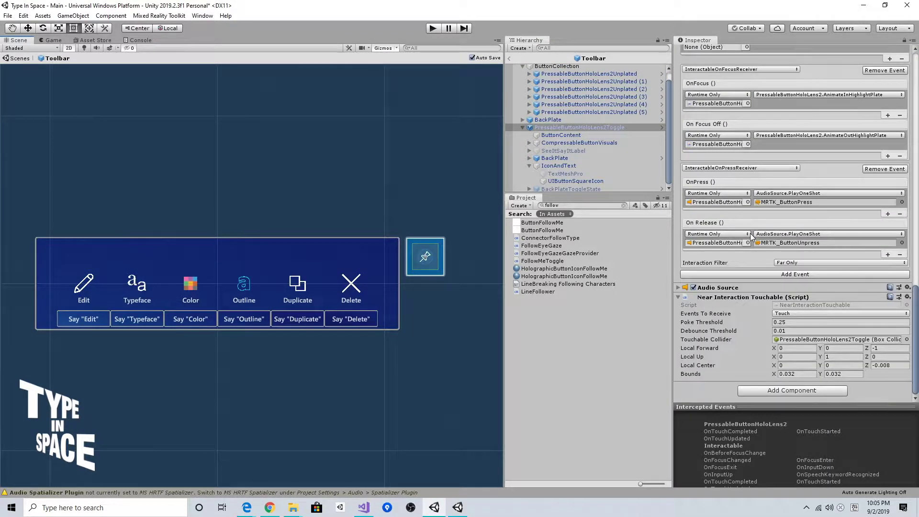
{"action": "scroll", "coordinate": [750, 234], "scroll_direction": "up", "scroll_amount": 3}
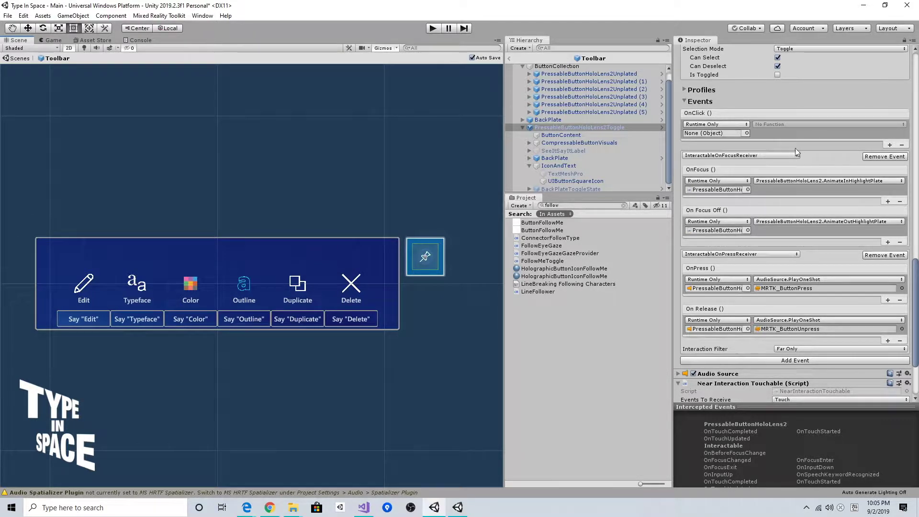
{"action": "scroll", "coordinate": [665, 145], "scroll_direction": "up", "scroll_amount": 1}
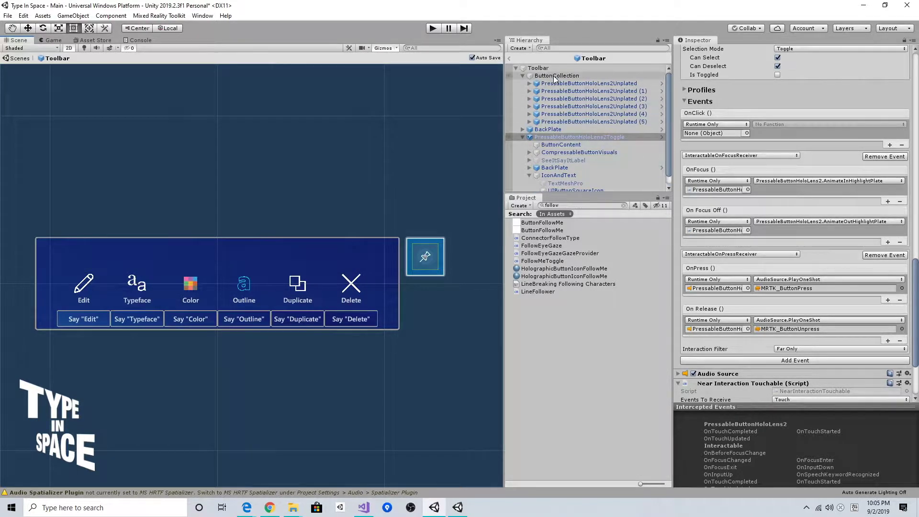
{"action": "left_click_drag", "start_coordinate": [541, 69], "coordinate": [716, 134]}
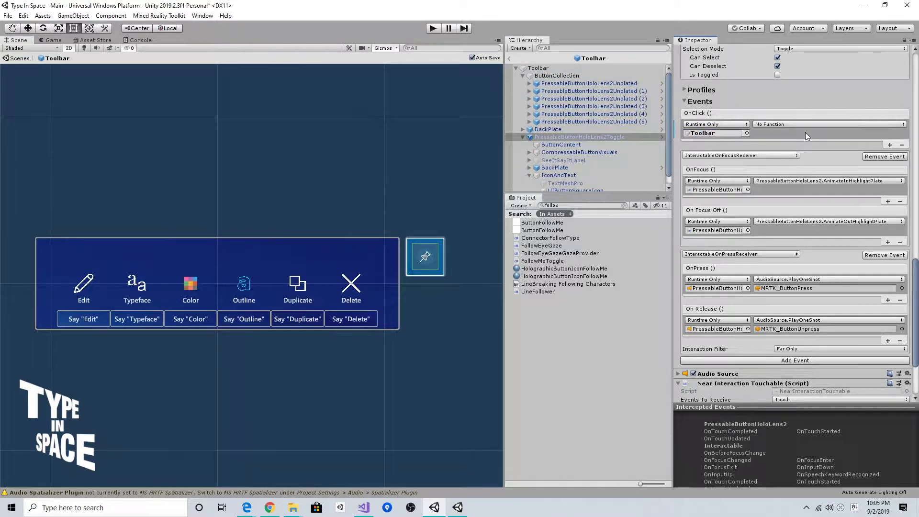
{"action": "left_click", "coordinate": [821, 124]}
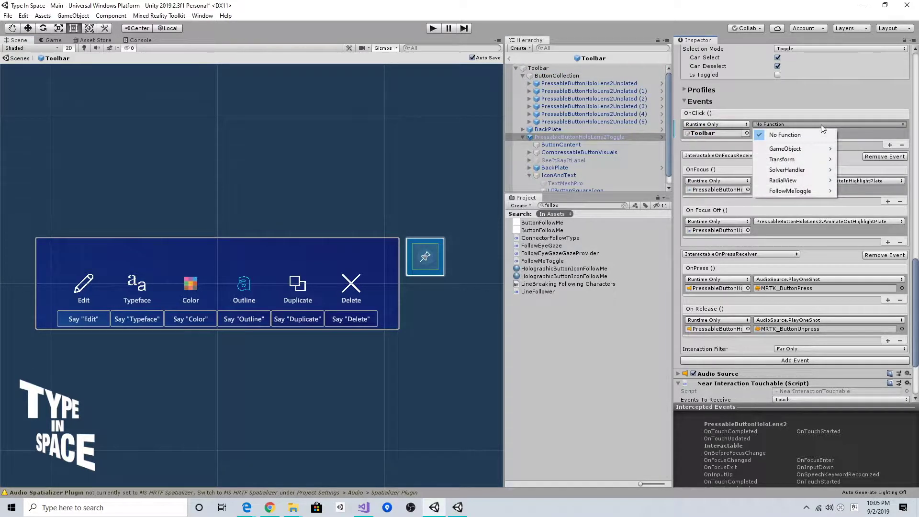
{"action": "left_click", "coordinate": [809, 192]}
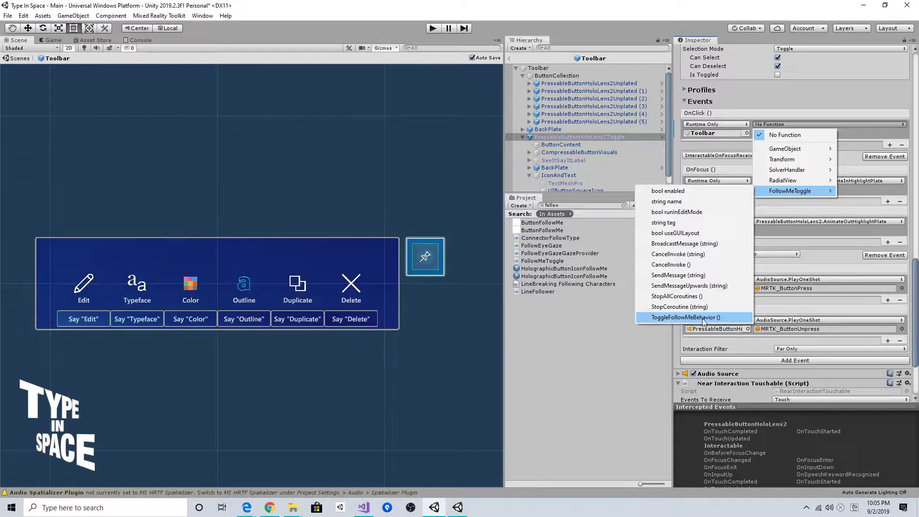
{"action": "left_click", "coordinate": [722, 318]}
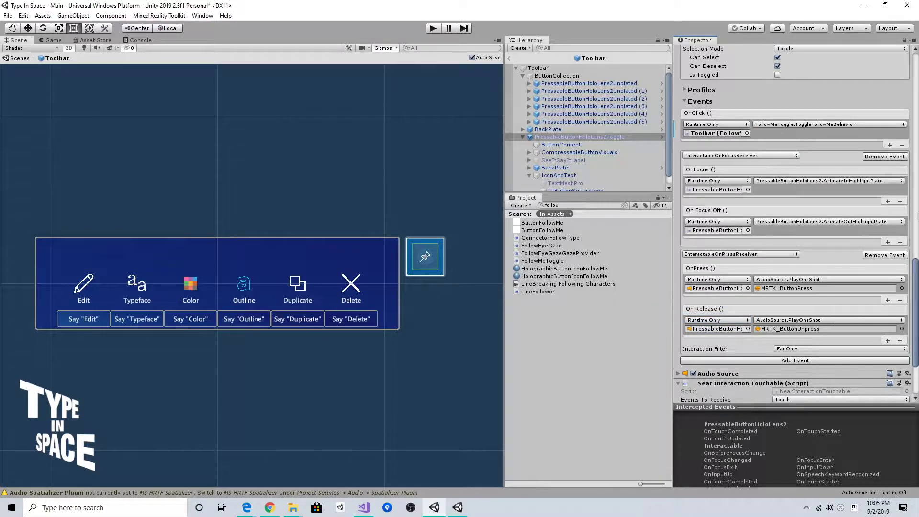
{"action": "left_click_drag", "start_coordinate": [914, 271], "coordinate": [914, 205]}
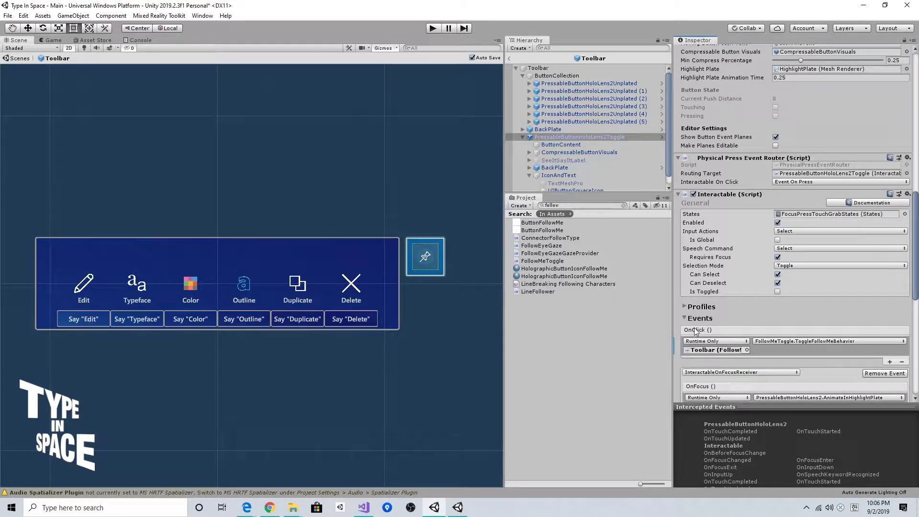
Step: Run the scene again, face the pin button and push it with the simulated hand to toggle the follow behavior
{"action": "left_click", "coordinate": [432, 29]}
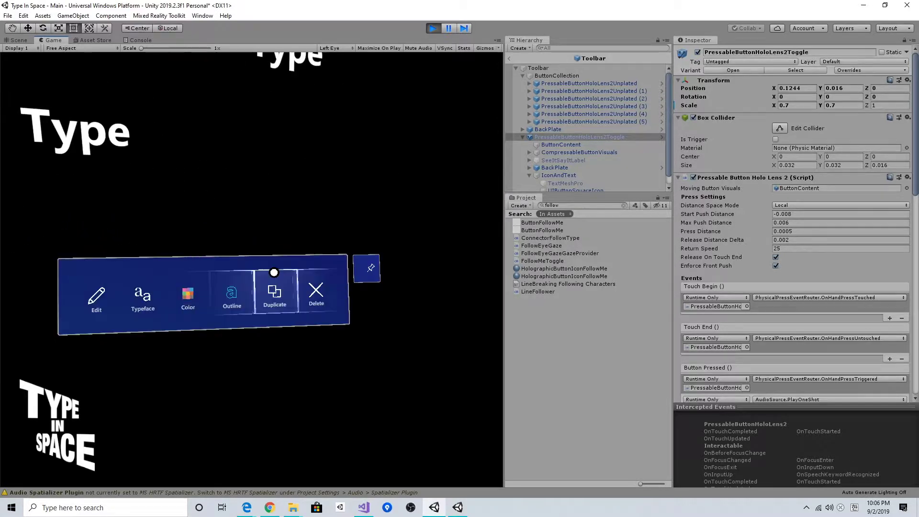
{"action": "right_click_drag", "start_coordinate": [252, 270], "coordinate": [306, 297]}
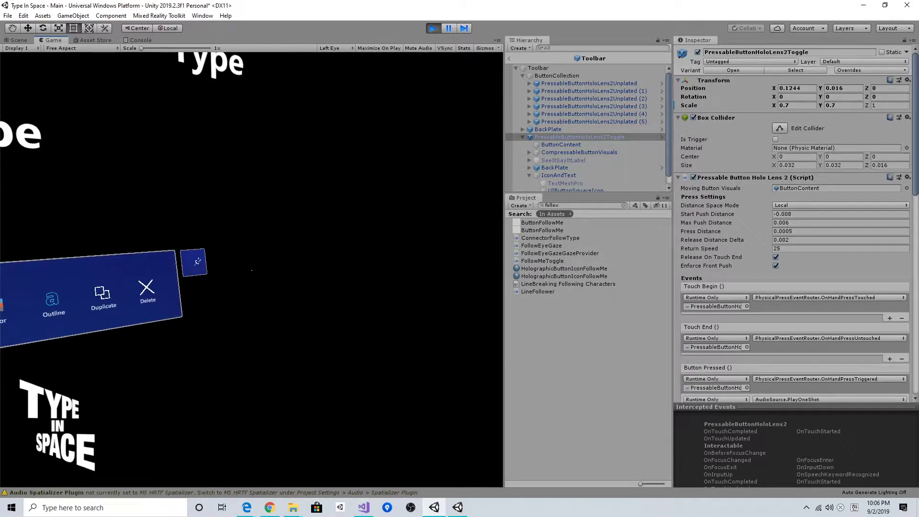
{"action": "key", "text": "space"}
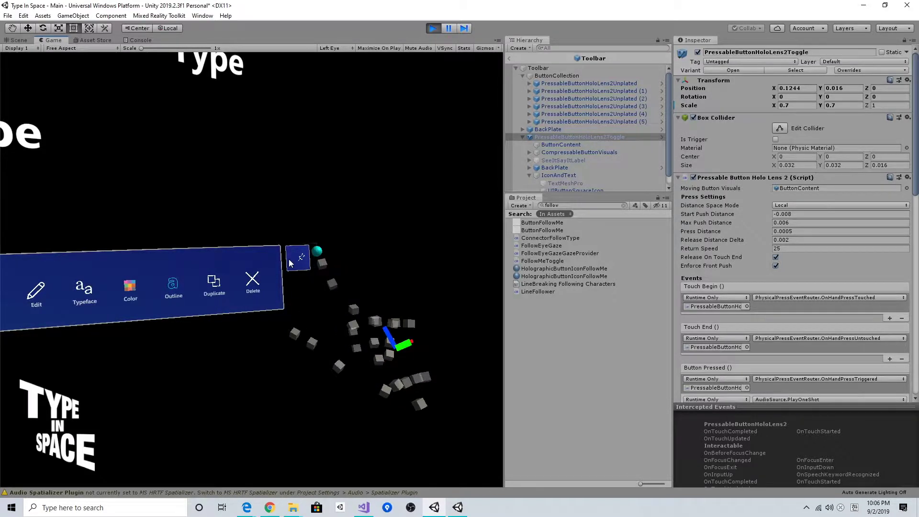
{"action": "scroll", "coordinate": [274, 266], "scroll_direction": "up", "scroll_amount": 3}
{"action": "scroll", "coordinate": [274, 267], "scroll_direction": "down", "scroll_amount": 3}
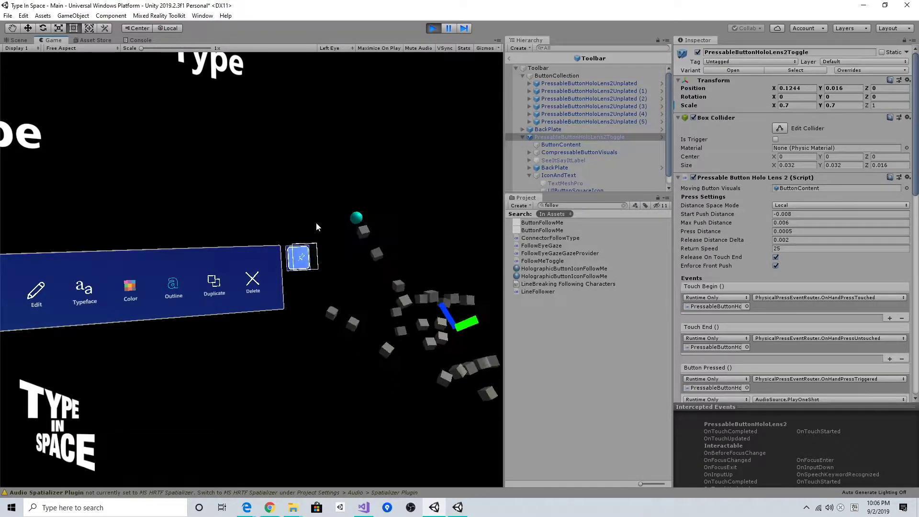
Step: Move the camera around the scene to check whether the toolbar follows, and return the hierarchy to the Main scene
{"action": "right_click_drag", "start_coordinate": [316, 222], "coordinate": [254, 248]}
{"action": "key", "text": "s"}
{"action": "key", "text": "d"}
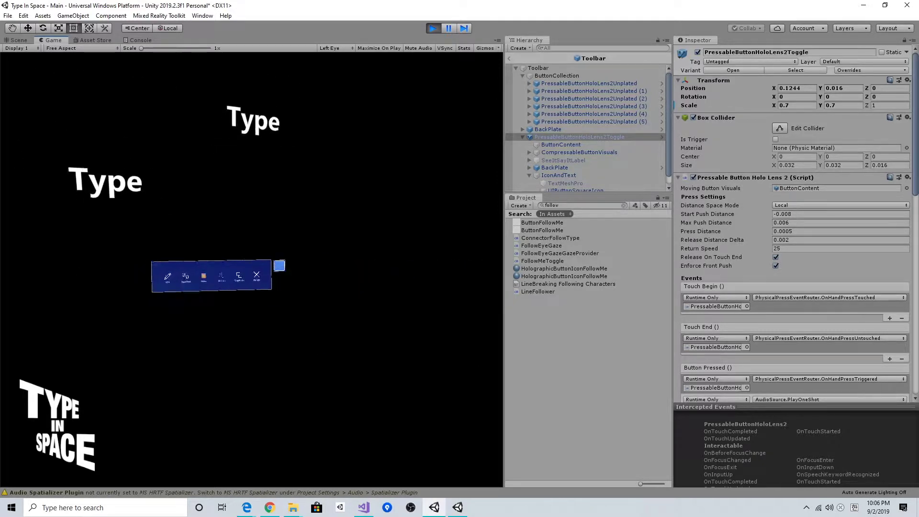
{"action": "key", "text": "w"}
{"action": "key", "text": "a"}
{"action": "key", "text": "a"}
{"action": "key", "text": "s"}
{"action": "key", "text": "d"}
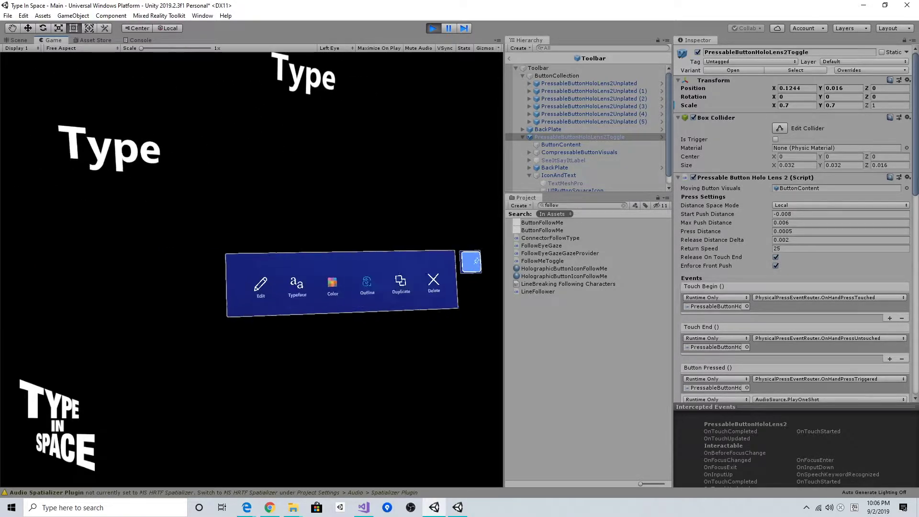
{"action": "left_click", "coordinate": [509, 58]}
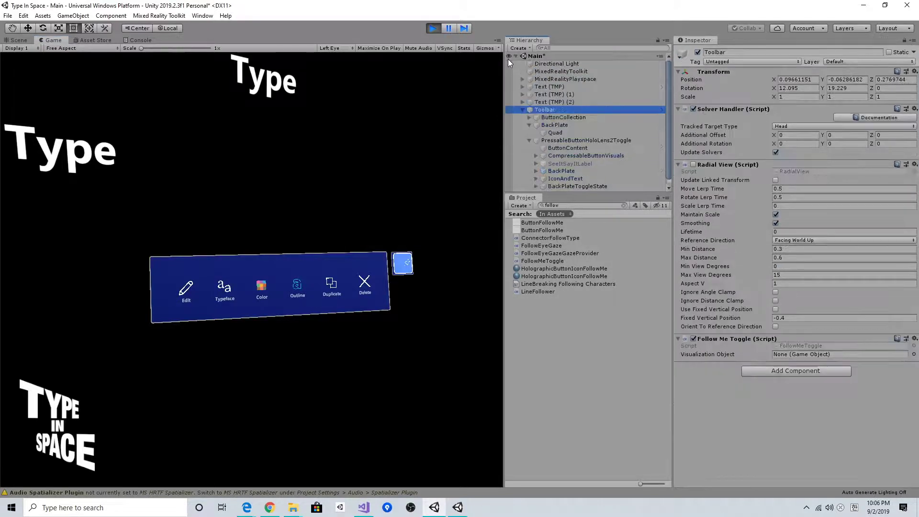
Step: Enlarge the Hierarchy area and select the Toolbar object to monitor its components during play mode
{"action": "left_click_drag", "start_coordinate": [594, 193], "coordinate": [593, 326]}
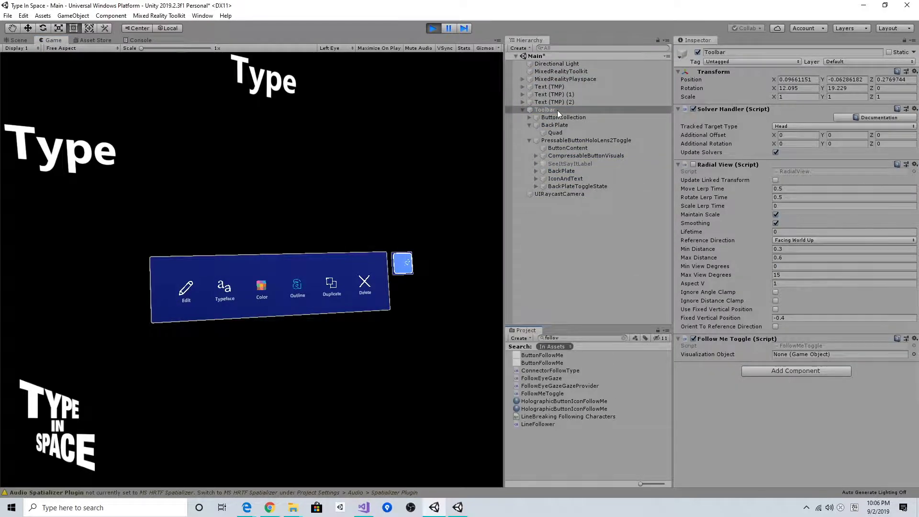
{"action": "left_click", "coordinate": [554, 117]}
{"action": "left_click", "coordinate": [553, 110]}
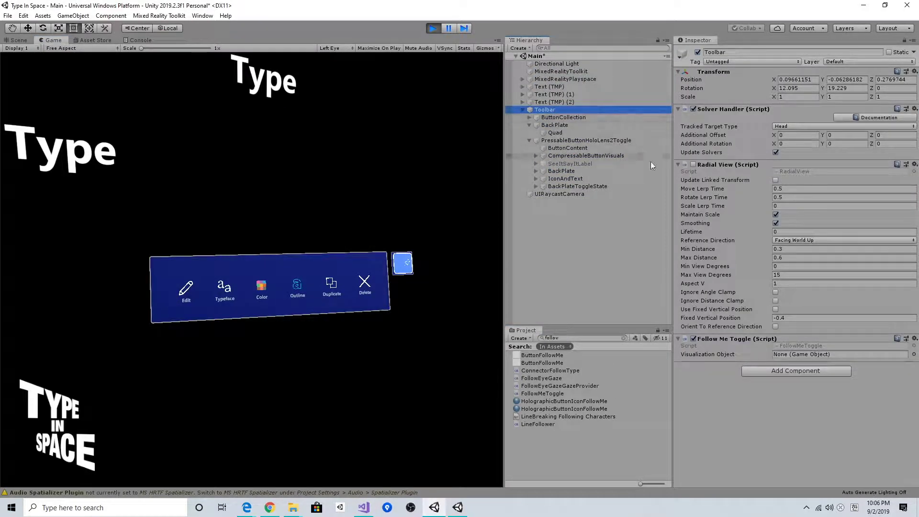
Step: Turn towards the pin button and push it with the simulated hand to toggle the toolbar's Radial View
{"action": "right_click_drag", "start_coordinate": [287, 183], "coordinate": [331, 182]}
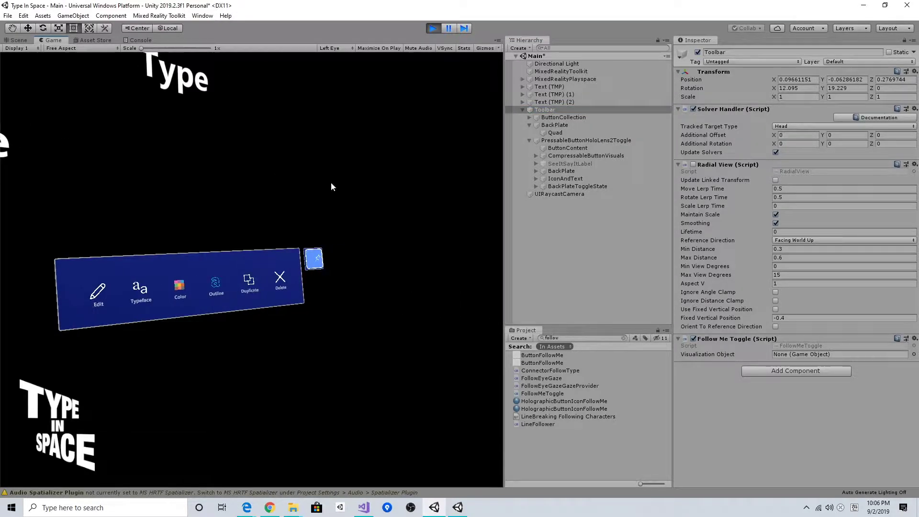
{"action": "key", "text": "space"}
{"action": "scroll", "coordinate": [318, 257], "scroll_direction": "down", "scroll_amount": 3}
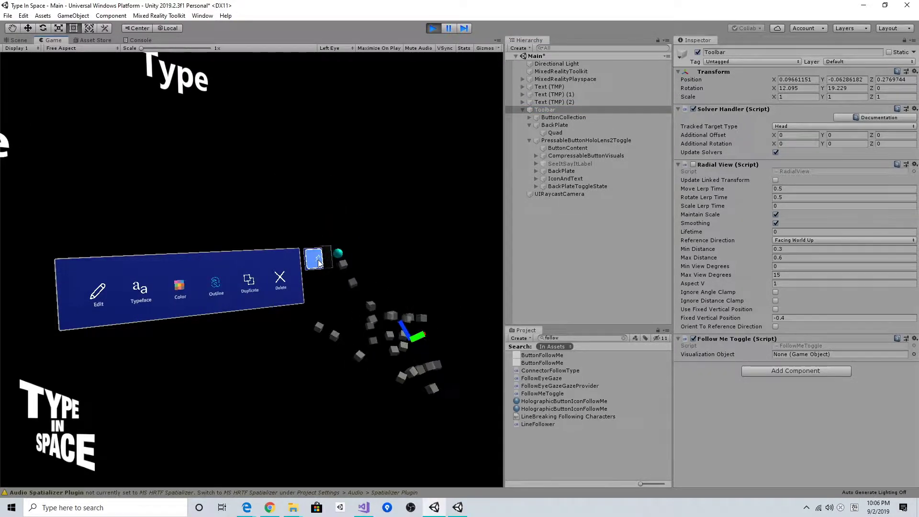
{"action": "scroll", "coordinate": [301, 265], "scroll_direction": "down", "scroll_amount": 3}
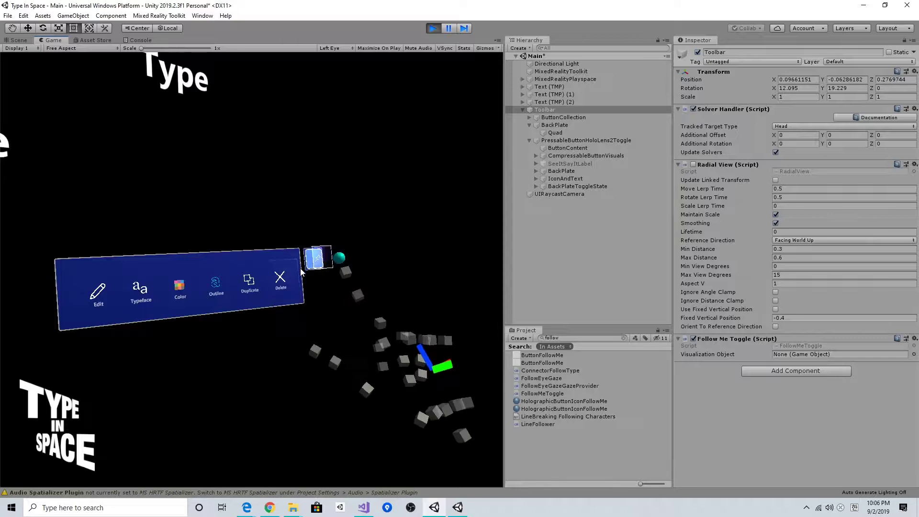
{"action": "scroll", "coordinate": [300, 268], "scroll_direction": "up", "scroll_amount": 3}
{"action": "scroll", "coordinate": [299, 268], "scroll_direction": "down", "scroll_amount": 1}
Step: Move the camera forward and back to test the follow behavior, and push the pin button with the simulated hand
{"action": "right_click_drag", "start_coordinate": [348, 215], "coordinate": [287, 190]}
{"action": "key", "text": "w"}
{"action": "key", "text": "s"}
{"action": "key", "text": "space"}
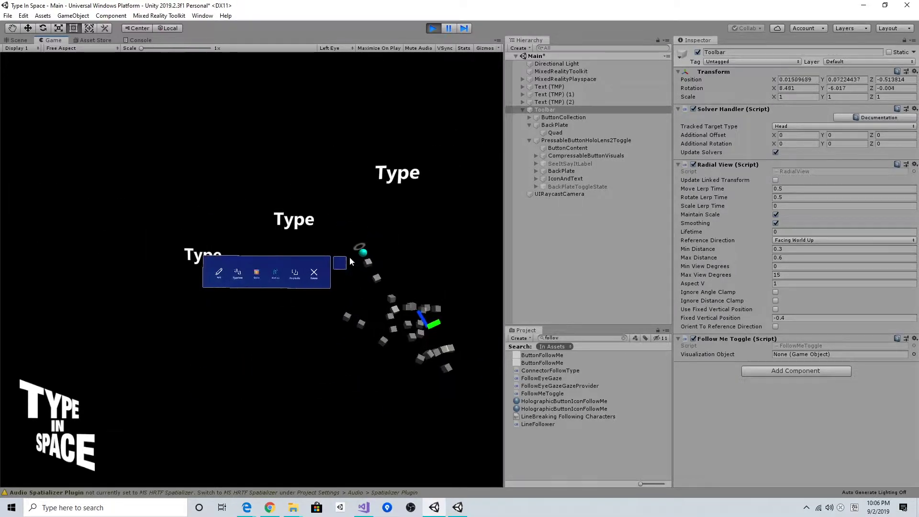
{"action": "left_click", "coordinate": [355, 268]}
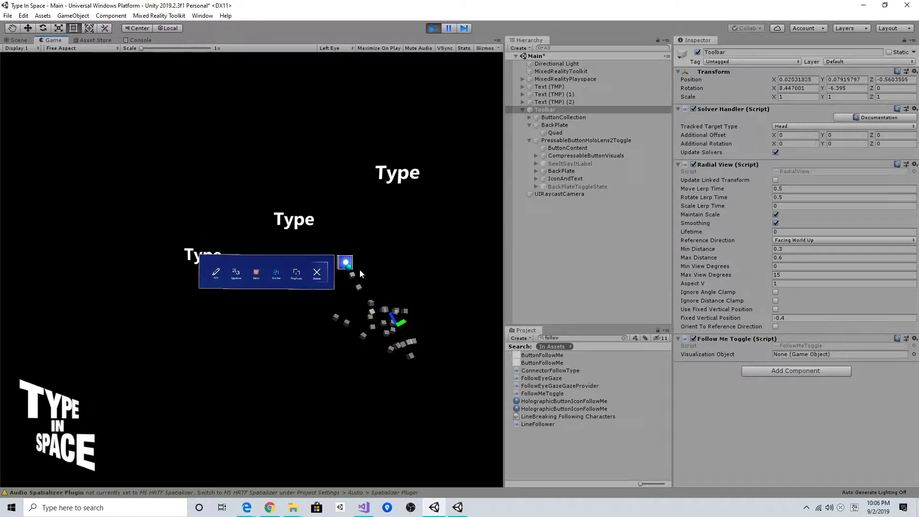
Step: Move the camera sideways and forward to check the toolbar's response, and bring the simulated hand back to the pin button
{"action": "right_click_drag", "start_coordinate": [363, 269], "coordinate": [337, 269]}
{"action": "key", "text": "d"}
{"action": "key", "text": "a"}
{"action": "key", "text": "d"}
{"action": "key", "text": "w"}
{"action": "key", "text": "space"}
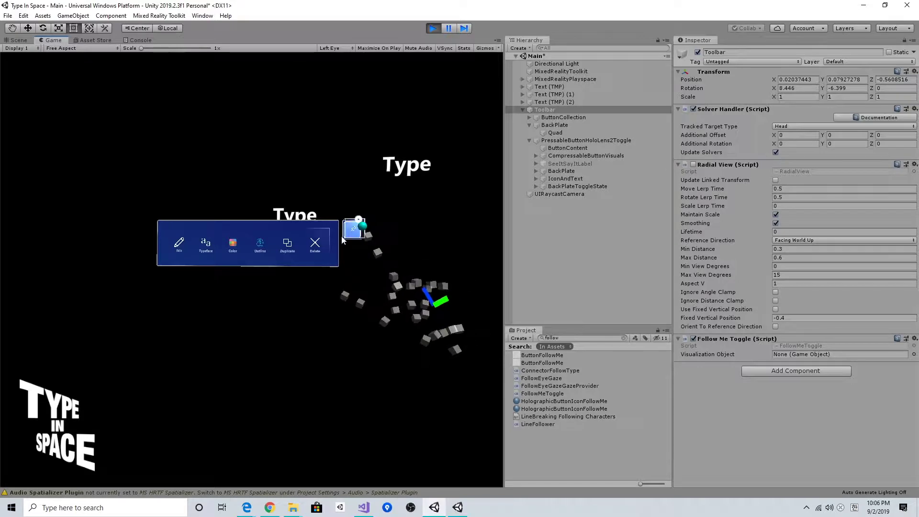
Step: Move the camera with follow mode on, and grab the toolbar's back plate with the simulated hand to reposition it
{"action": "right_click_drag", "start_coordinate": [341, 236], "coordinate": [297, 238]}
{"action": "key", "text": "w"}
{"action": "key", "text": "s"}
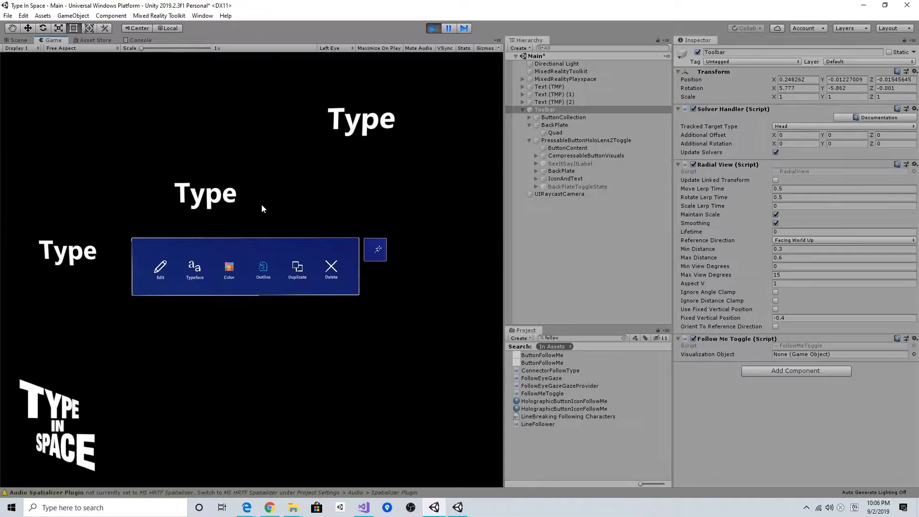
{"action": "key", "text": "space"}
{"action": "scroll", "coordinate": [286, 184], "scroll_direction": "down", "scroll_amount": 10}
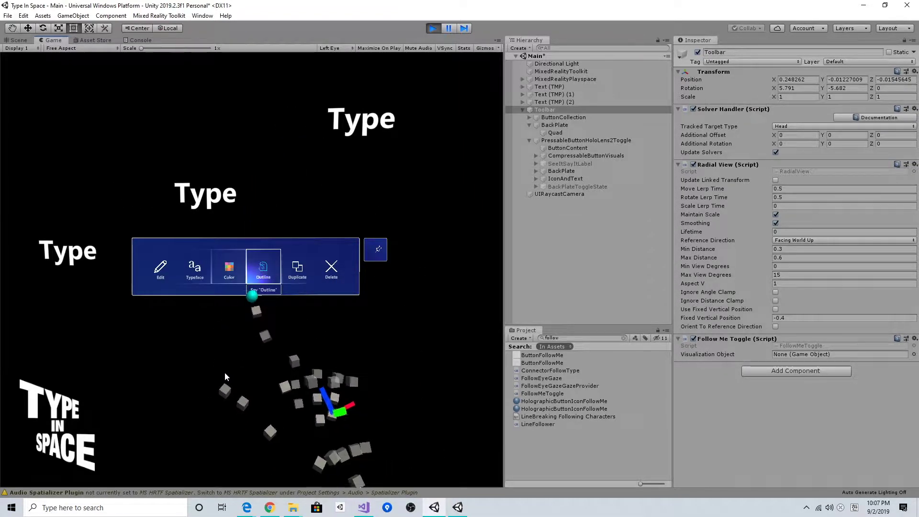
{"action": "left_click_drag", "start_coordinate": [218, 375], "coordinate": [104, 276]}
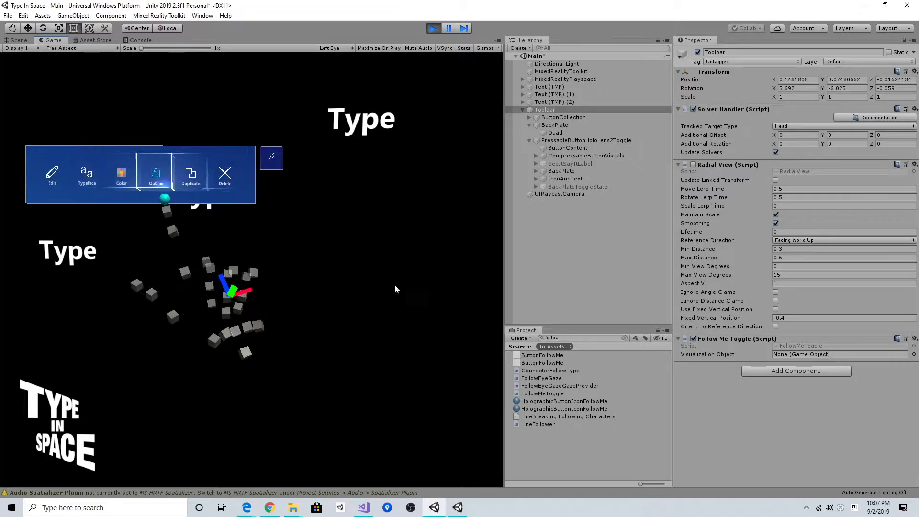
Step: Move the camera away and back to check whether the toolbar stays where it was released
{"action": "right_click_drag", "start_coordinate": [213, 281], "coordinate": [242, 282]}
{"action": "key", "text": "s"}
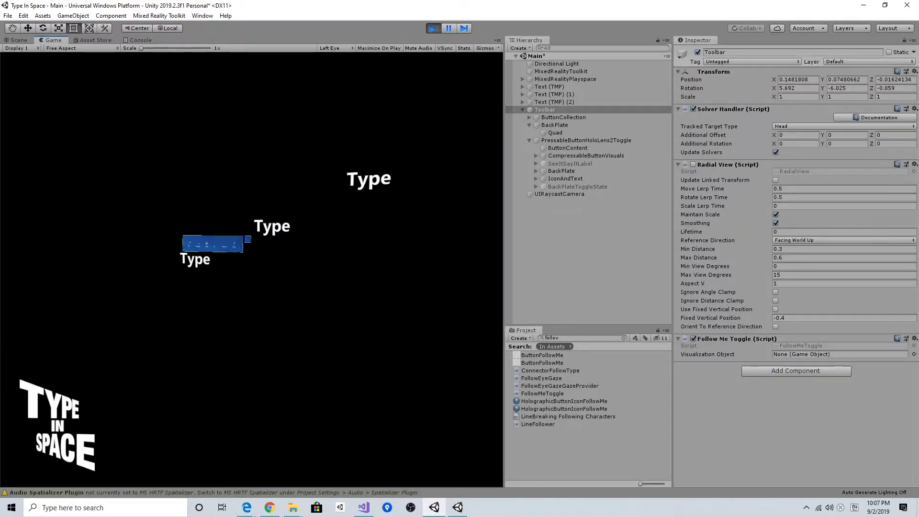
{"action": "key", "text": "w"}
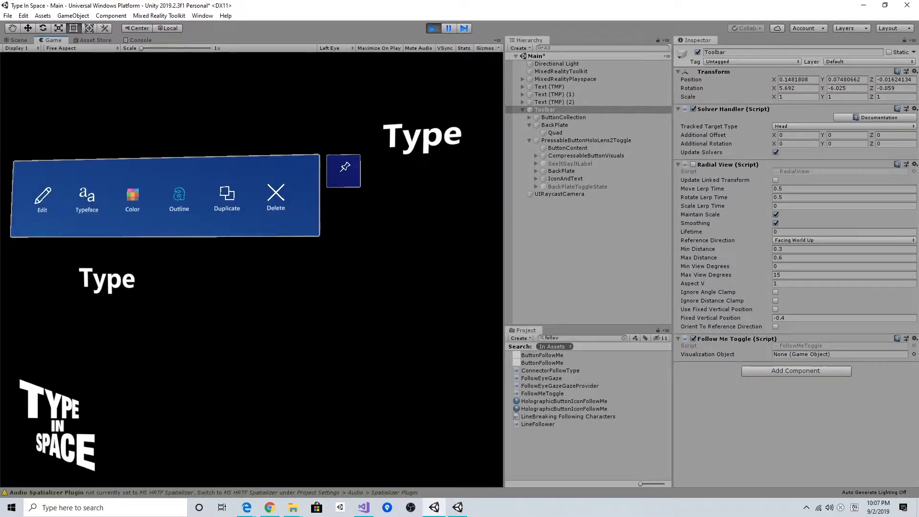
{"action": "key", "text": "d"}
Step: Approach the pin button and push it with the simulated hand to re-enable Radial View after the manual move
{"action": "right_click_drag", "start_coordinate": [242, 281], "coordinate": [259, 239]}
{"action": "key", "text": "s"}
{"action": "key", "text": "a"}
{"action": "key", "text": "w"}
{"action": "key", "text": "space"}
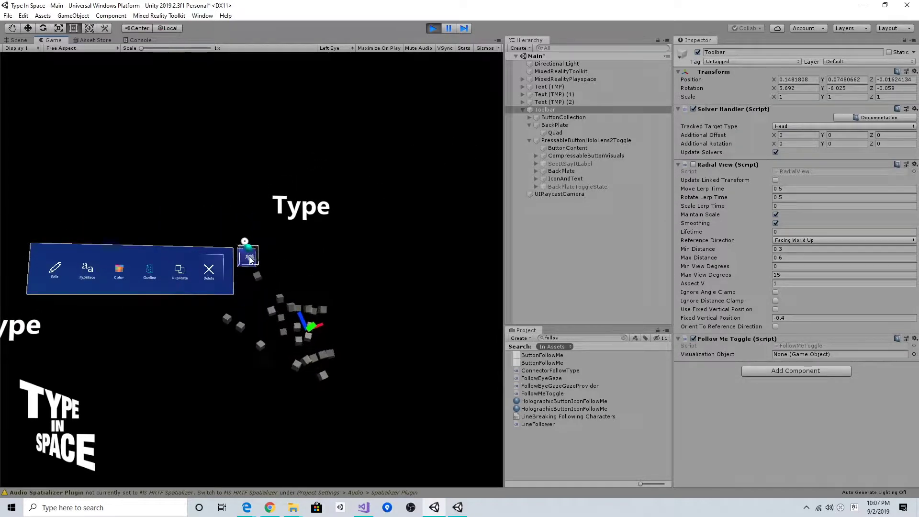
{"action": "left_click", "coordinate": [252, 263]}
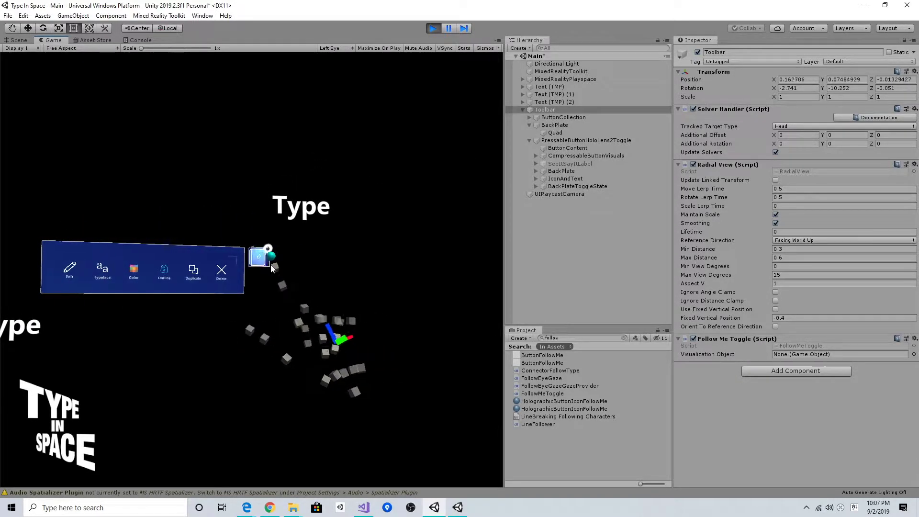
Step: Turn the camera to check following, and grab and move the toolbar with the simulated hand while looking around
{"action": "right_click_drag", "start_coordinate": [271, 265], "coordinate": [349, 290]}
{"action": "key", "text": "space"}
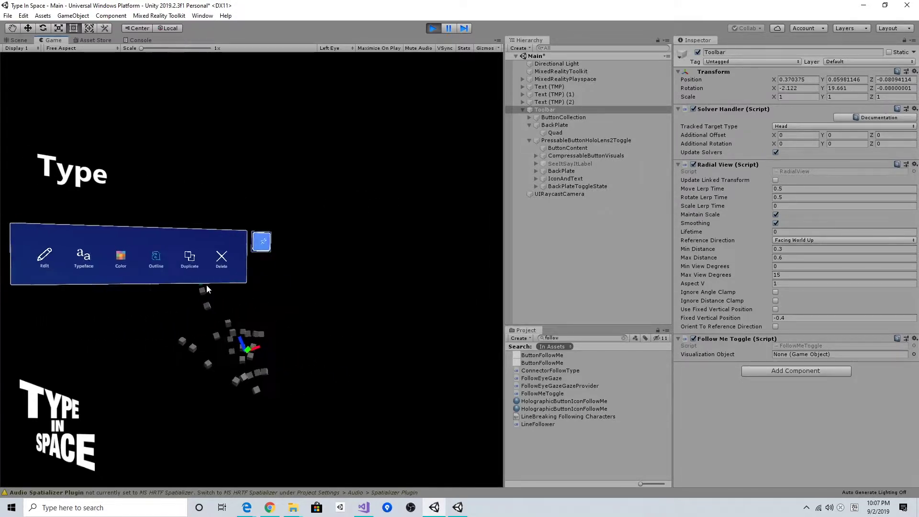
{"action": "scroll", "coordinate": [207, 286], "scroll_direction": "down", "scroll_amount": 5}
{"action": "left_click_drag", "start_coordinate": [209, 287], "coordinate": [265, 275]}
{"action": "right_click_drag", "start_coordinate": [349, 288], "coordinate": [265, 276]}
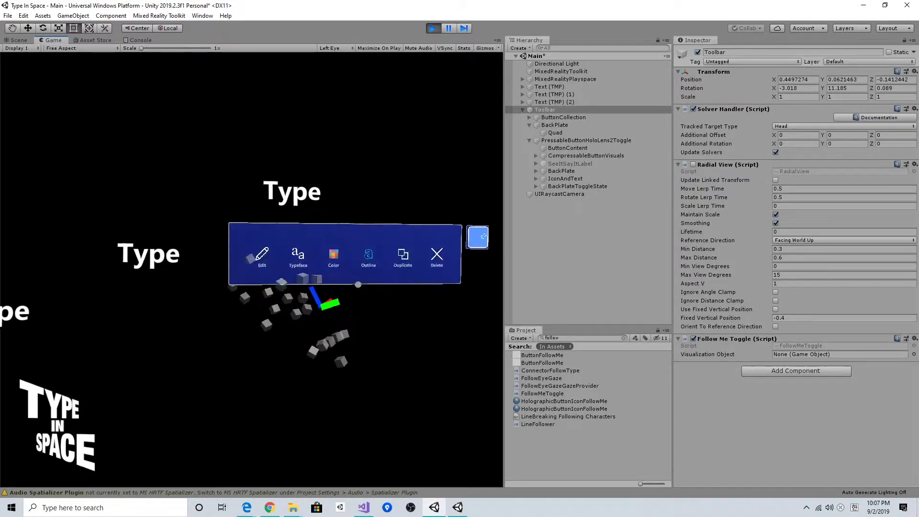
{"action": "left_click_drag", "start_coordinate": [265, 276], "coordinate": [243, 276]}
{"action": "right_click_drag", "start_coordinate": [265, 275], "coordinate": [244, 276]}
{"action": "left_click_drag", "start_coordinate": [243, 276], "coordinate": [318, 283]}
{"action": "right_click_drag", "start_coordinate": [244, 276], "coordinate": [318, 282]}
{"action": "left_click_drag", "start_coordinate": [318, 282], "coordinate": [290, 280]}
{"action": "right_click_drag", "start_coordinate": [318, 282], "coordinate": [290, 280]}
{"action": "left_click_drag", "start_coordinate": [289, 280], "coordinate": [277, 281]}
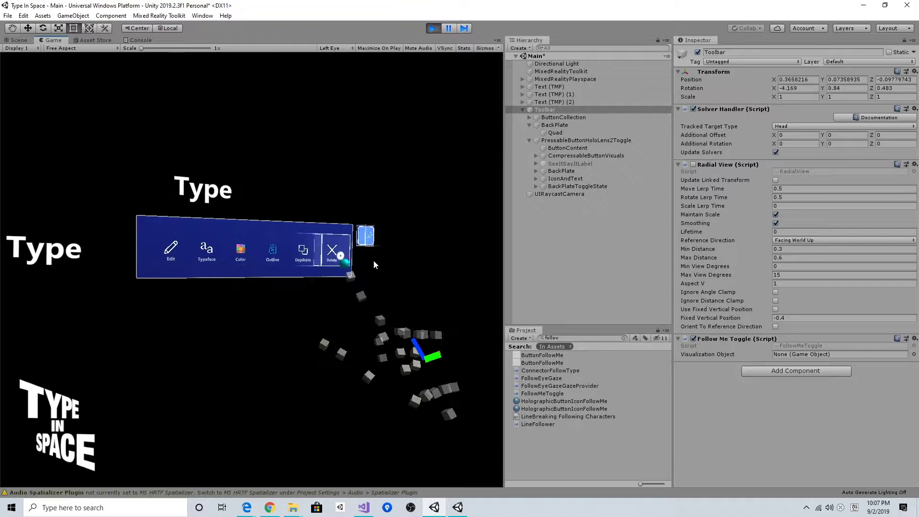
Step: Push the pin button repeatedly with the simulated hand to compare its toggle state with Radial View, and stop play mode
{"action": "key", "text": "space"}
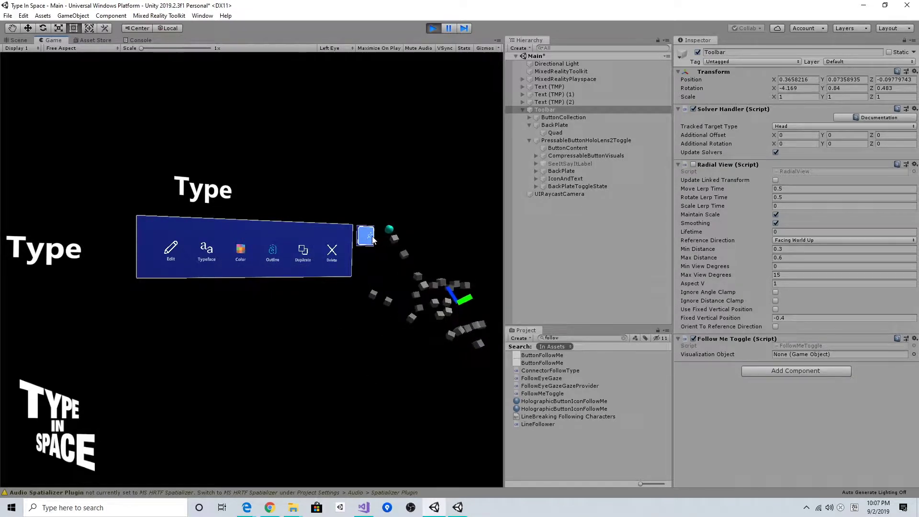
{"action": "left_click", "coordinate": [361, 240]}
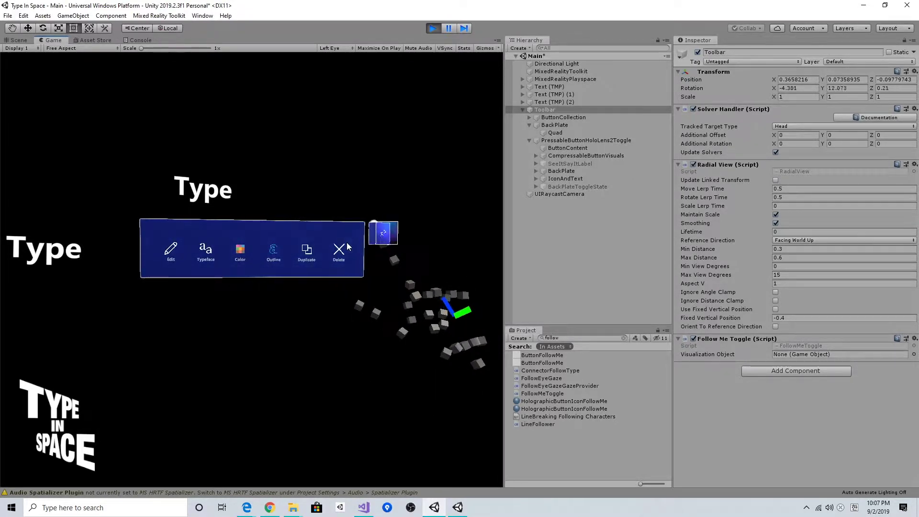
{"action": "left_click", "coordinate": [352, 247]}
{"action": "left_click", "coordinate": [353, 247]}
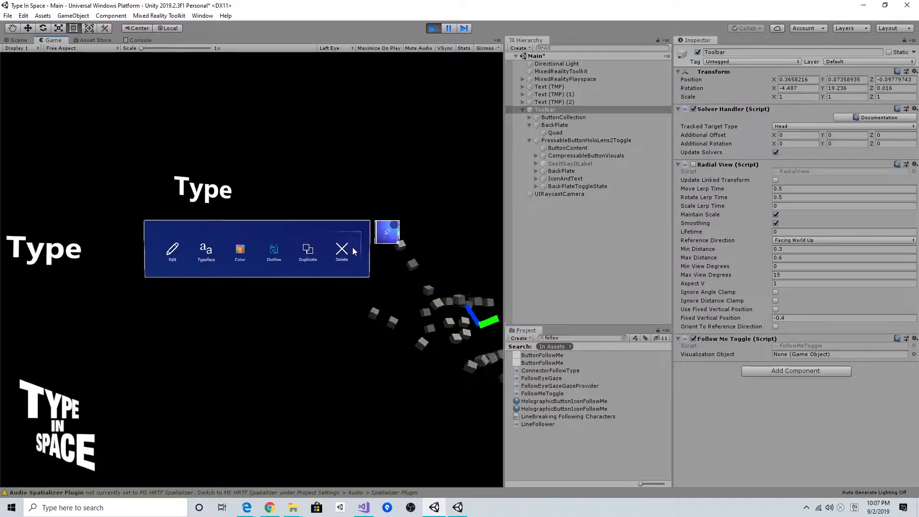
{"action": "left_click", "coordinate": [353, 247]}
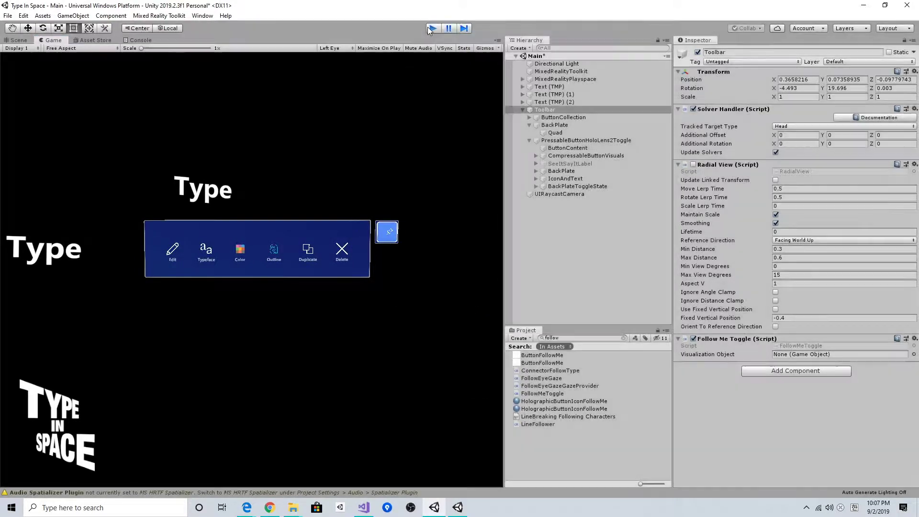
{"action": "left_click", "coordinate": [427, 27]}
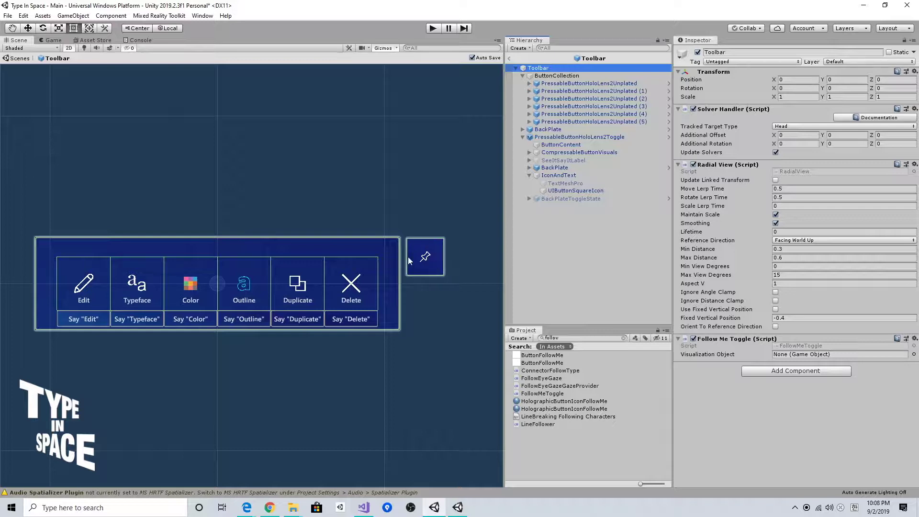
Step: Select the Quad under the toolbar's main BackPlate and bring up its Manipulation Handler events
{"action": "left_click", "coordinate": [561, 243]}
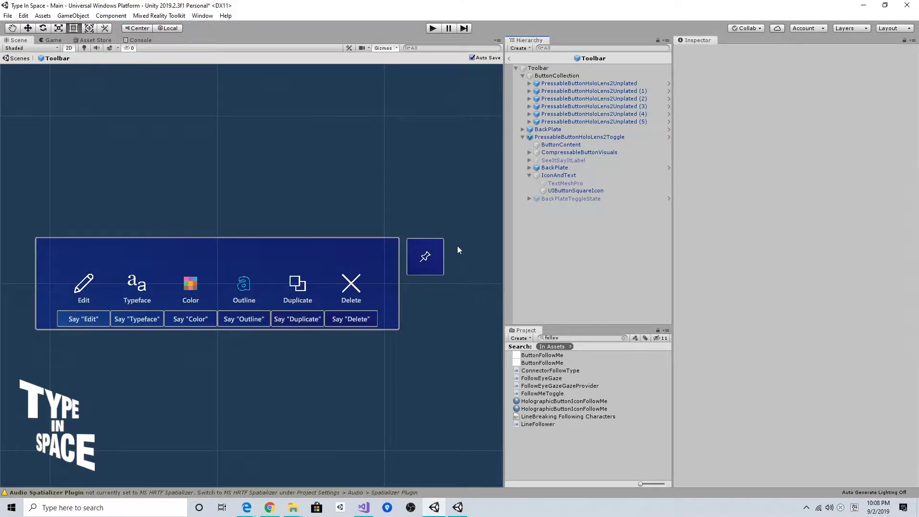
{"action": "left_click", "coordinate": [437, 246]}
{"action": "left_click", "coordinate": [556, 243]}
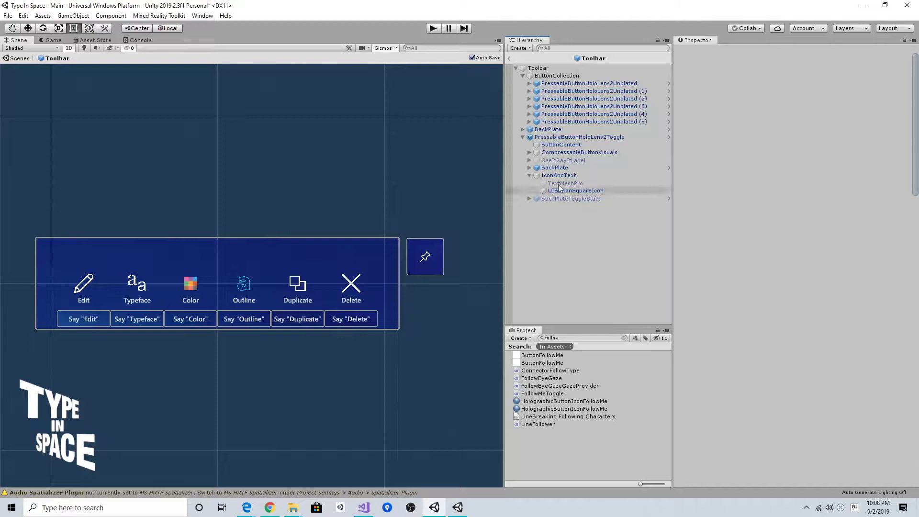
{"action": "left_click", "coordinate": [523, 129]}
{"action": "left_click", "coordinate": [549, 137]}
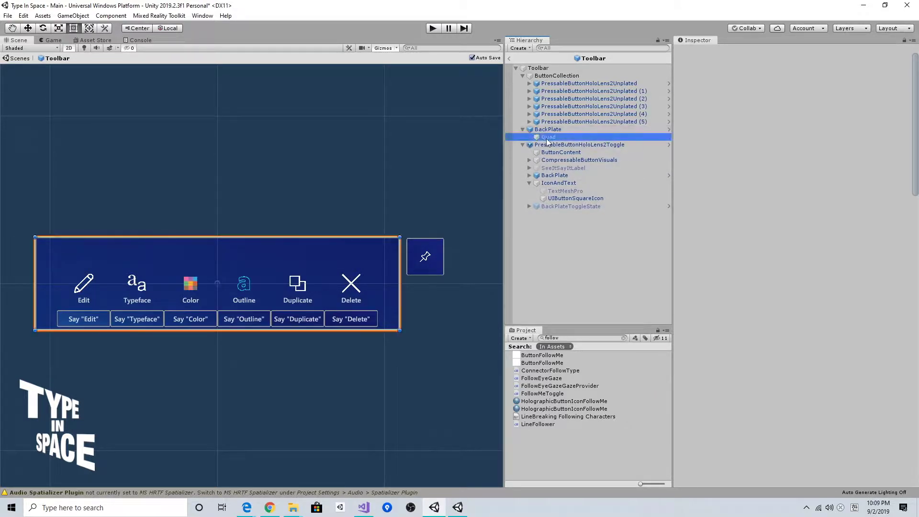
{"action": "left_click", "coordinate": [551, 130]}
{"action": "left_click", "coordinate": [549, 137]}
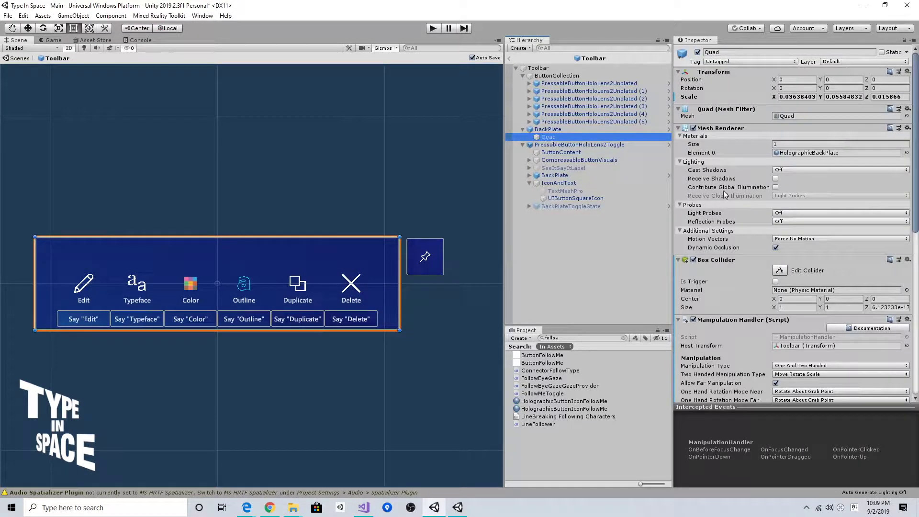
{"action": "left_click_drag", "start_coordinate": [917, 159], "coordinate": [914, 321]}
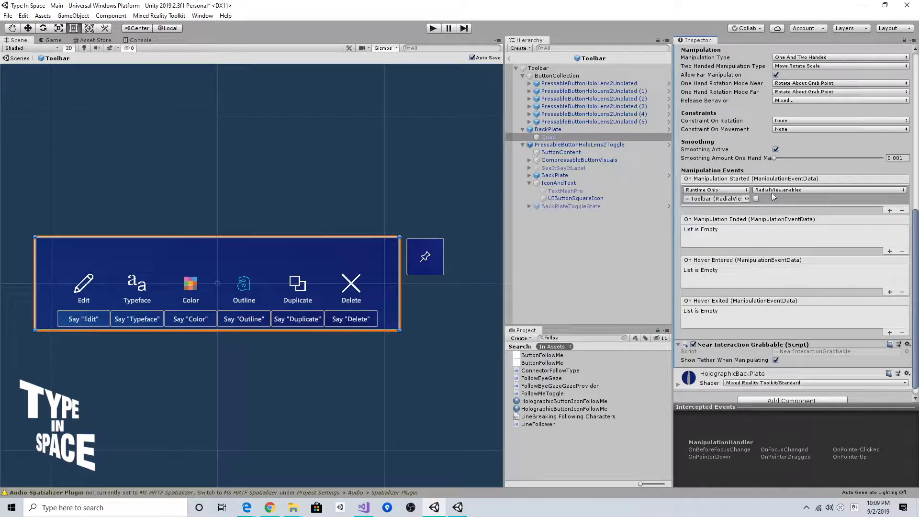
Step: Add an On Manipulation Started event calling Interactable.SetToggled on PressableButtonHoloLens2Toggle with its Boolean value enabled
{"action": "left_click", "coordinate": [889, 211]}
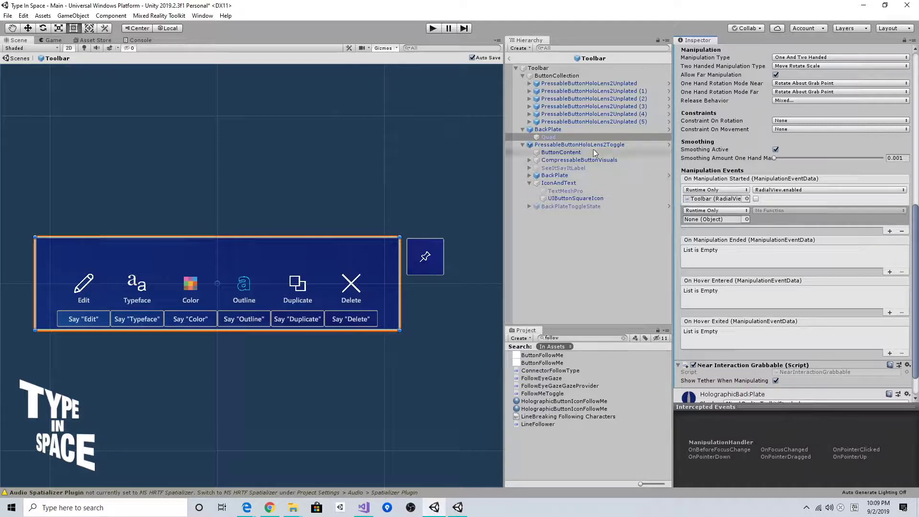
{"action": "left_click_drag", "start_coordinate": [578, 149], "coordinate": [699, 221]}
{"action": "left_click", "coordinate": [815, 209]}
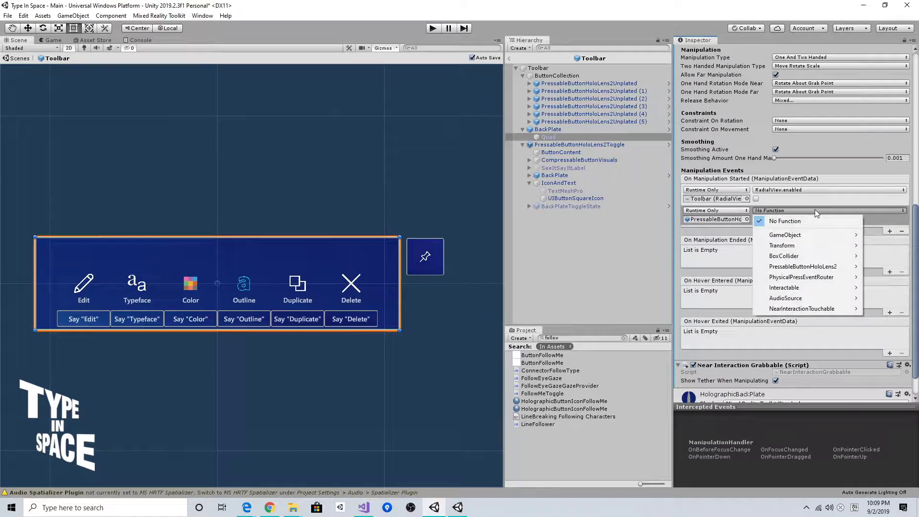
{"action": "mouse_move", "coordinate": [798, 289]}
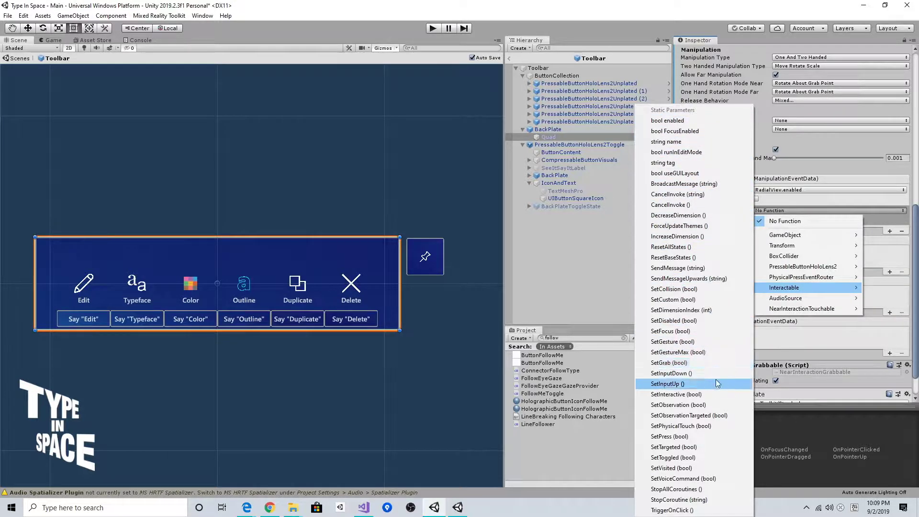
{"action": "left_click", "coordinate": [709, 456]}
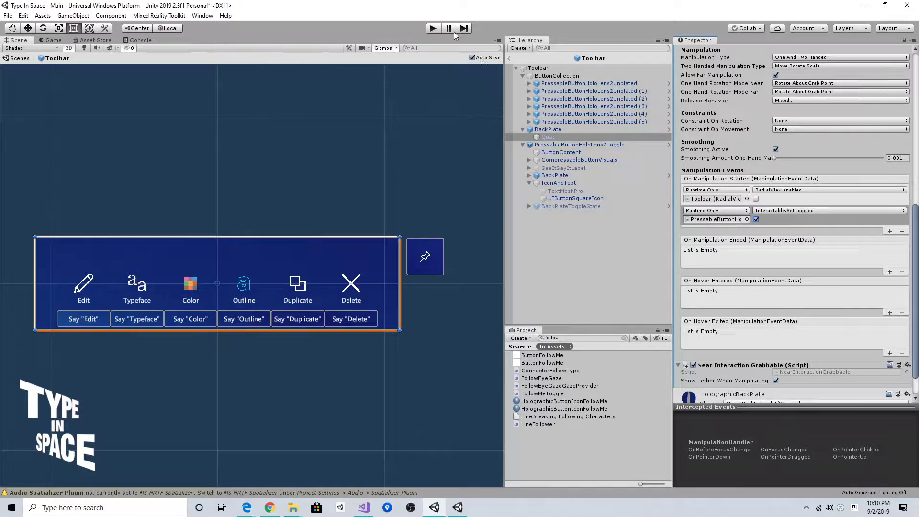
Step: Run the scene and grab and move the toolbar with the simulated hand to check the pin button's toggle state
{"action": "left_click", "coordinate": [433, 28]}
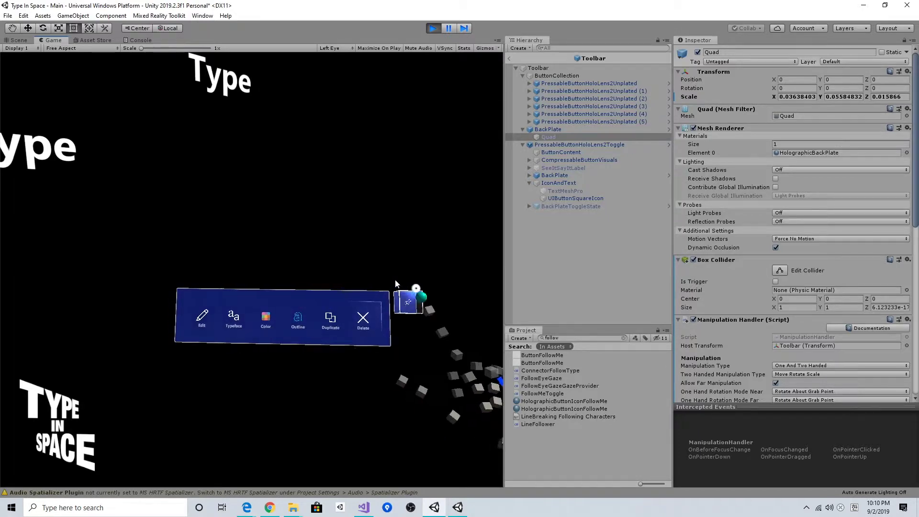
{"action": "right_click_drag", "start_coordinate": [395, 284], "coordinate": [390, 256]}
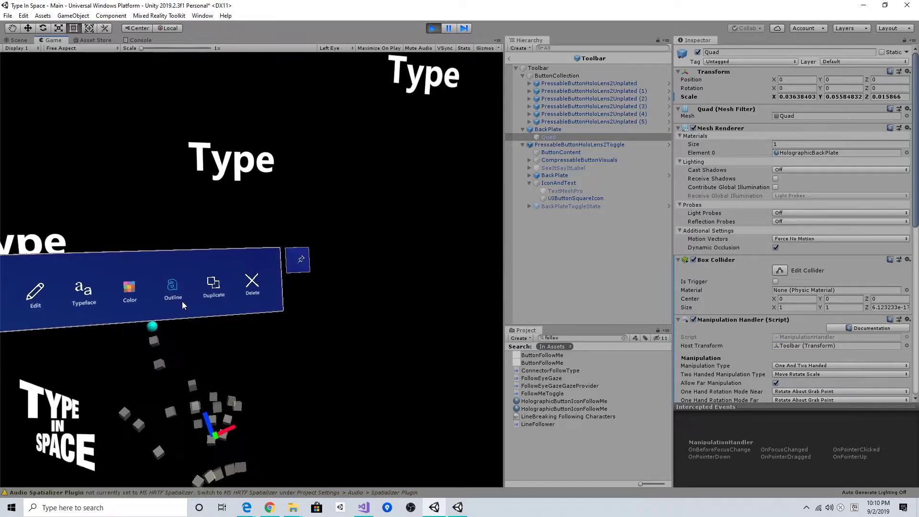
{"action": "left_click_drag", "start_coordinate": [294, 278], "coordinate": [314, 146]}
{"action": "key", "text": "s"}
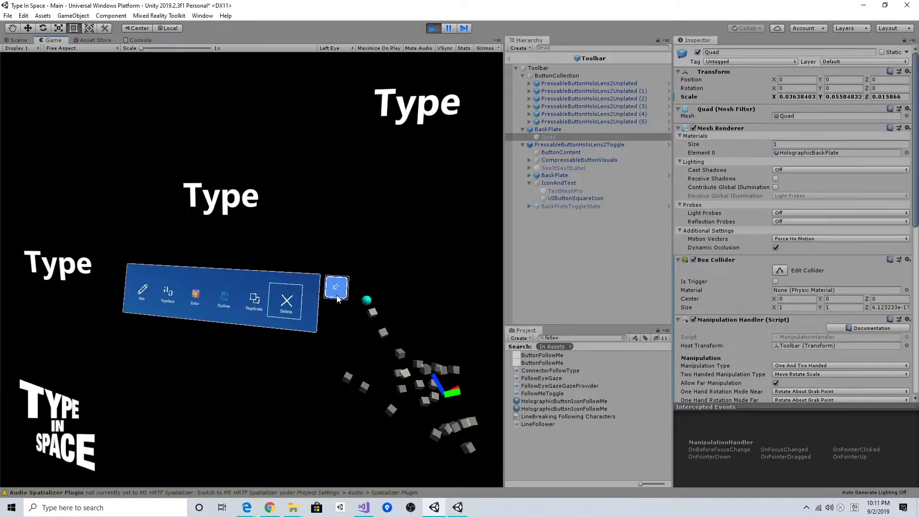
Step: Push the toolbar's pin button with the simulated hand and turn the camera to test the follow-me behavior
{"action": "scroll", "coordinate": [296, 287], "scroll_direction": "up", "scroll_amount": 4}
{"action": "scroll", "coordinate": [296, 280], "scroll_direction": "down", "scroll_amount": 2}
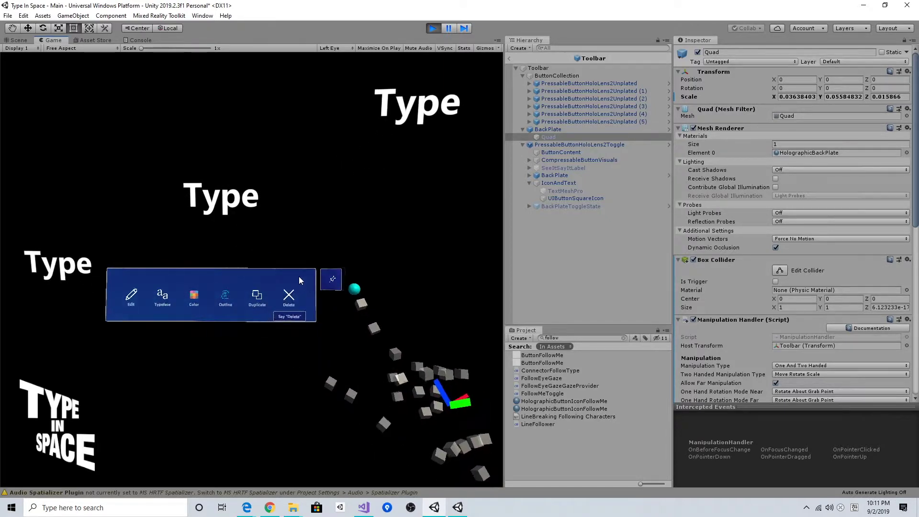
{"action": "right_click_drag", "start_coordinate": [299, 279], "coordinate": [345, 279]}
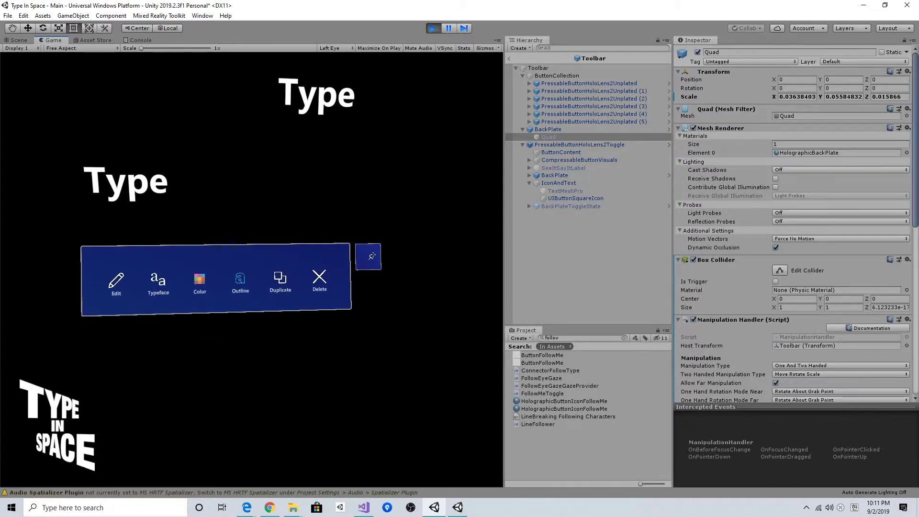
Step: Grab and move the toolbar with the simulated hand, push its pin button to unpin it, and turn the camera to test following
{"action": "key", "text": "space"}
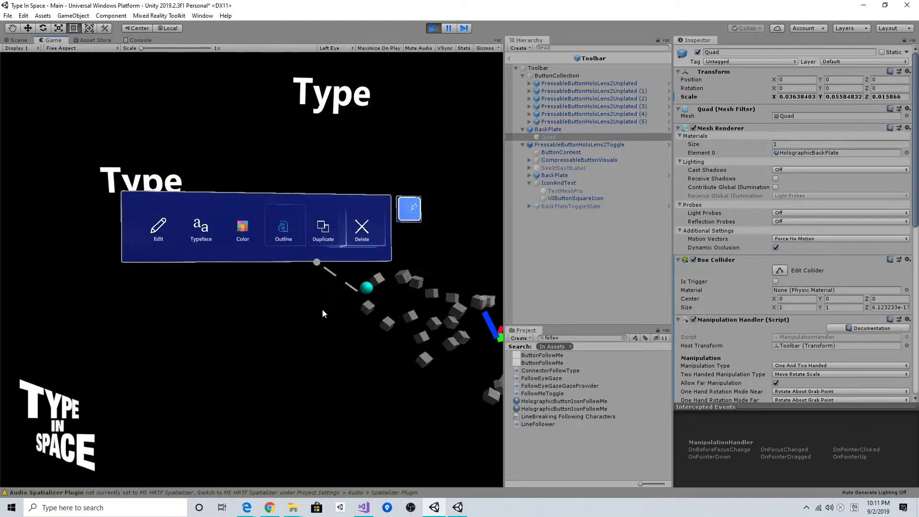
{"action": "left_click_drag", "start_coordinate": [322, 310], "coordinate": [215, 340]}
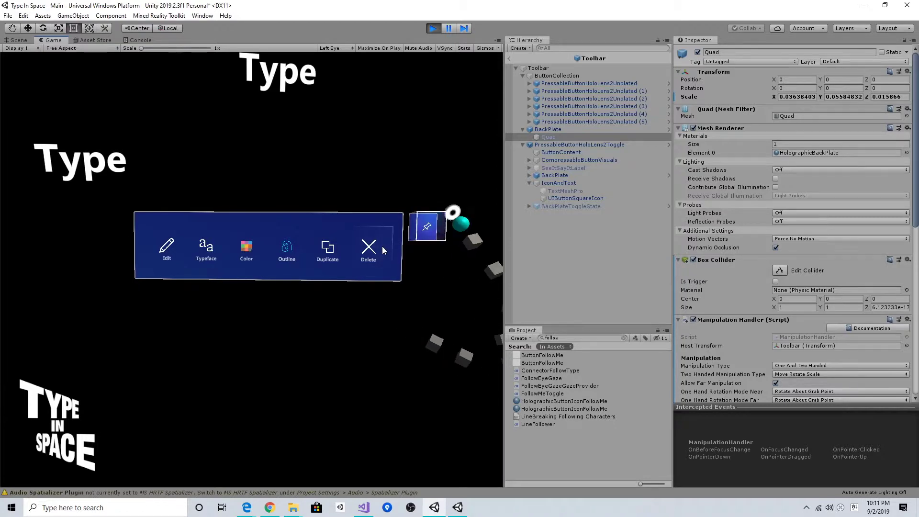
{"action": "right_click_drag", "start_coordinate": [382, 246], "coordinate": [354, 264]}
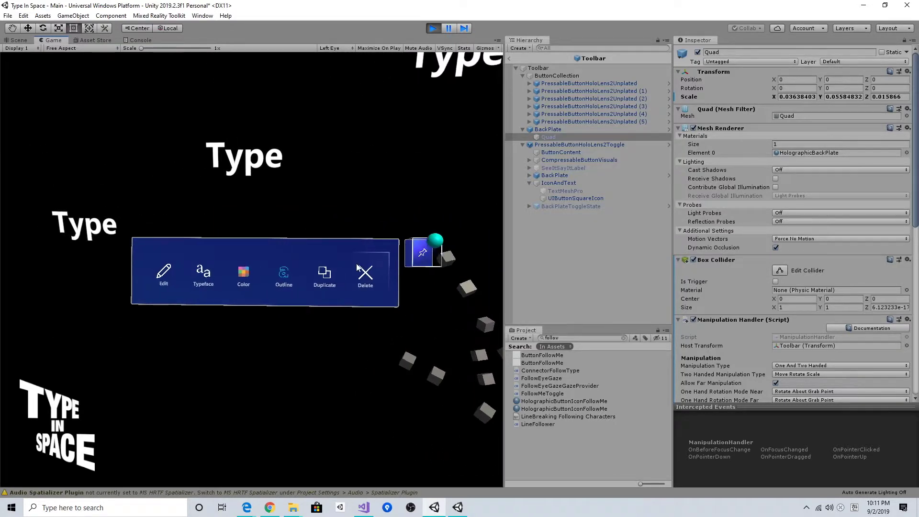
Step: Grab the unpinned toolbar again, move it to another place, and look around to test whether it stays pinned there
{"action": "left_click_drag", "start_coordinate": [208, 281], "coordinate": [265, 254]}
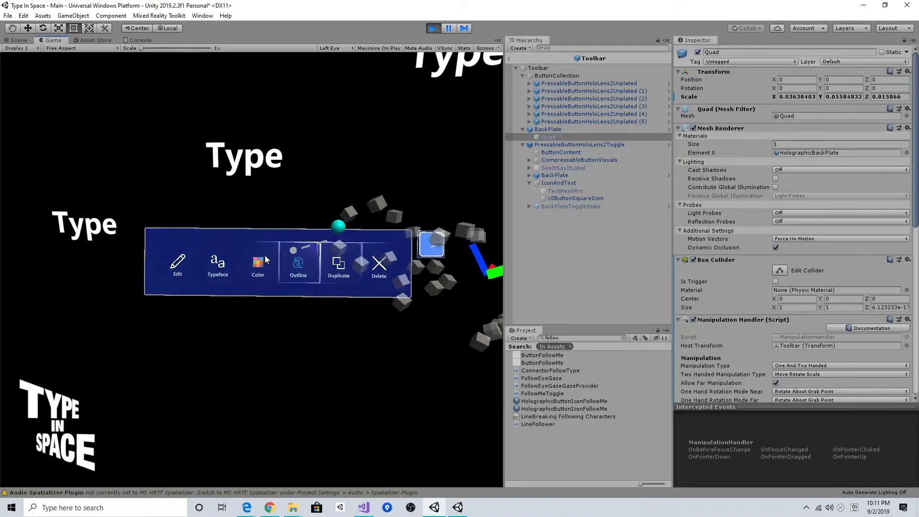
{"action": "right_click_drag", "start_coordinate": [266, 255], "coordinate": [359, 211]}
{"action": "left_click_drag", "start_coordinate": [269, 243], "coordinate": [440, 180]}
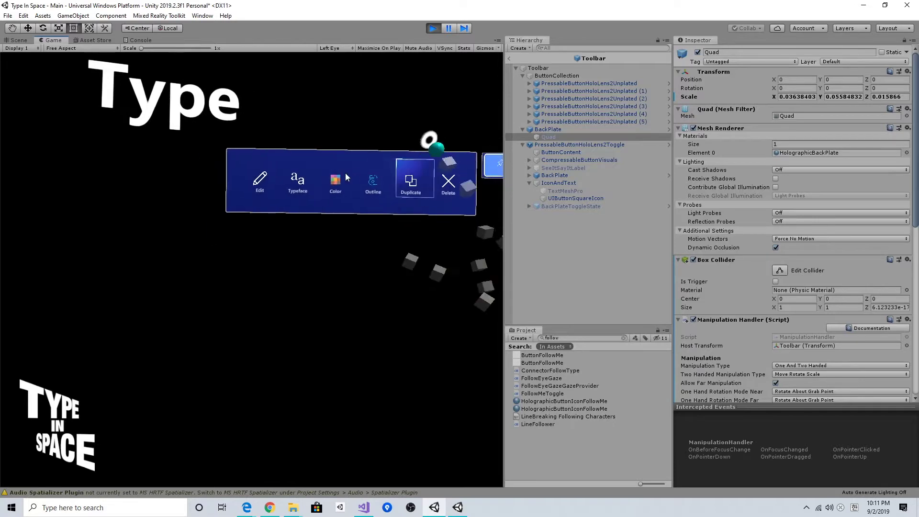
{"action": "right_click_drag", "start_coordinate": [286, 177], "coordinate": [227, 232]}
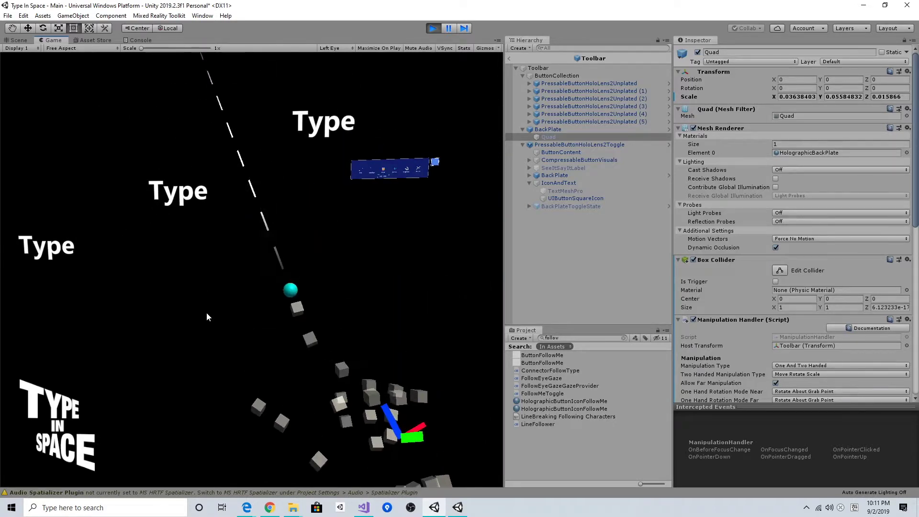
Step: Walk the camera up to the placed toolbar and push its pin button with the simulated hand
{"action": "key", "text": "w"}
{"action": "left_click_drag", "start_coordinate": [157, 349], "coordinate": [253, 357]}
{"action": "right_click_drag", "start_coordinate": [258, 354], "coordinate": [329, 271]}
{"action": "key", "text": "w"}
{"action": "key", "text": "w"}
{"action": "key", "text": "w"}
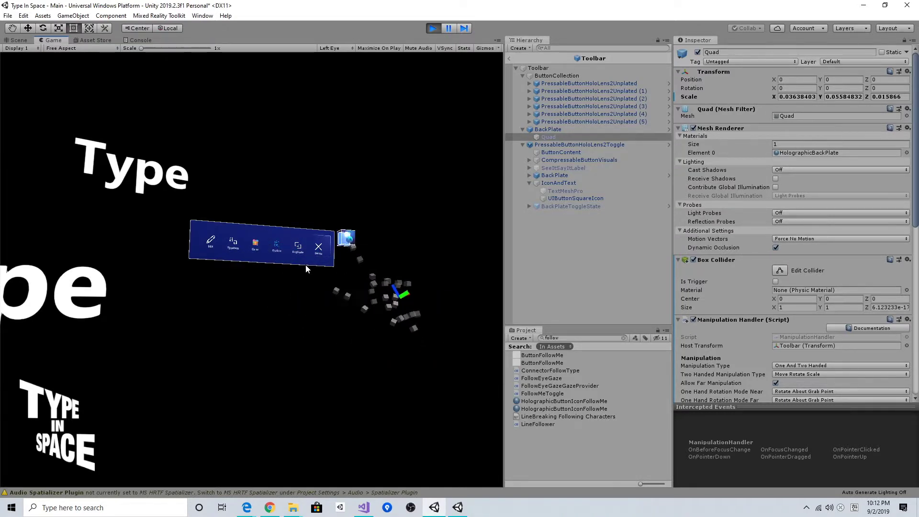
Step: Turn and walk the camera back and forth through the scene to check how the unpinned toolbar follows
{"action": "mouse_move", "coordinate": [308, 314]}
{"action": "right_mouse_down"}
{"action": "mouse_move", "coordinate": [291, 335]}
{"action": "mouse_move", "coordinate": [175, 397]}
{"action": "right_mouse_up"}
{"action": "mouse_move", "coordinate": [269, 337]}
{"action": "right_mouse_down"}
{"action": "mouse_move", "coordinate": [209, 398]}
{"action": "mouse_move", "coordinate": [349, 369]}
{"action": "mouse_move", "coordinate": [170, 350]}
{"action": "mouse_move", "coordinate": [323, 342]}
{"action": "mouse_move", "coordinate": [268, 342]}
{"action": "mouse_move", "coordinate": [255, 323]}
{"action": "mouse_move", "coordinate": [340, 319]}
{"action": "right_mouse_up"}
{"action": "key", "text": "s"}
{"action": "key", "text": "w"}
{"action": "key", "text": "w"}
{"action": "key", "text": "s"}
{"action": "right_click_drag", "start_coordinate": [419, 294], "coordinate": [340, 330]}
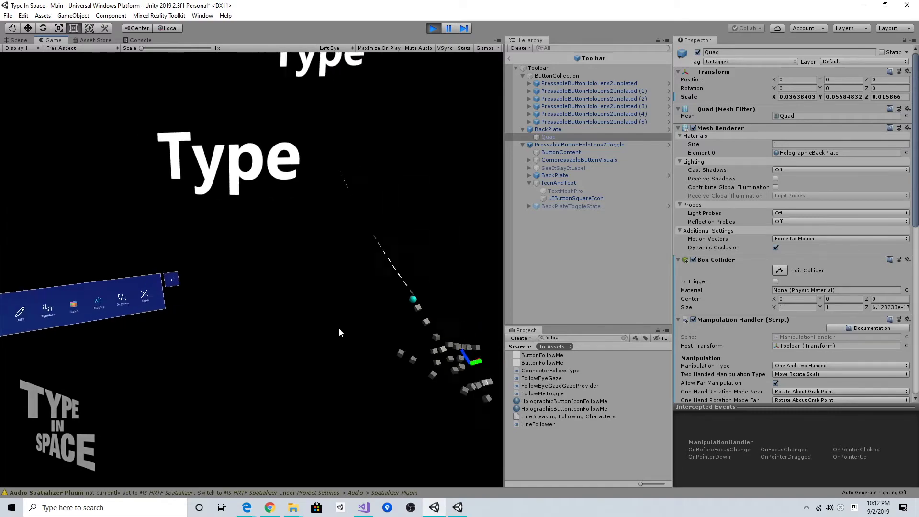